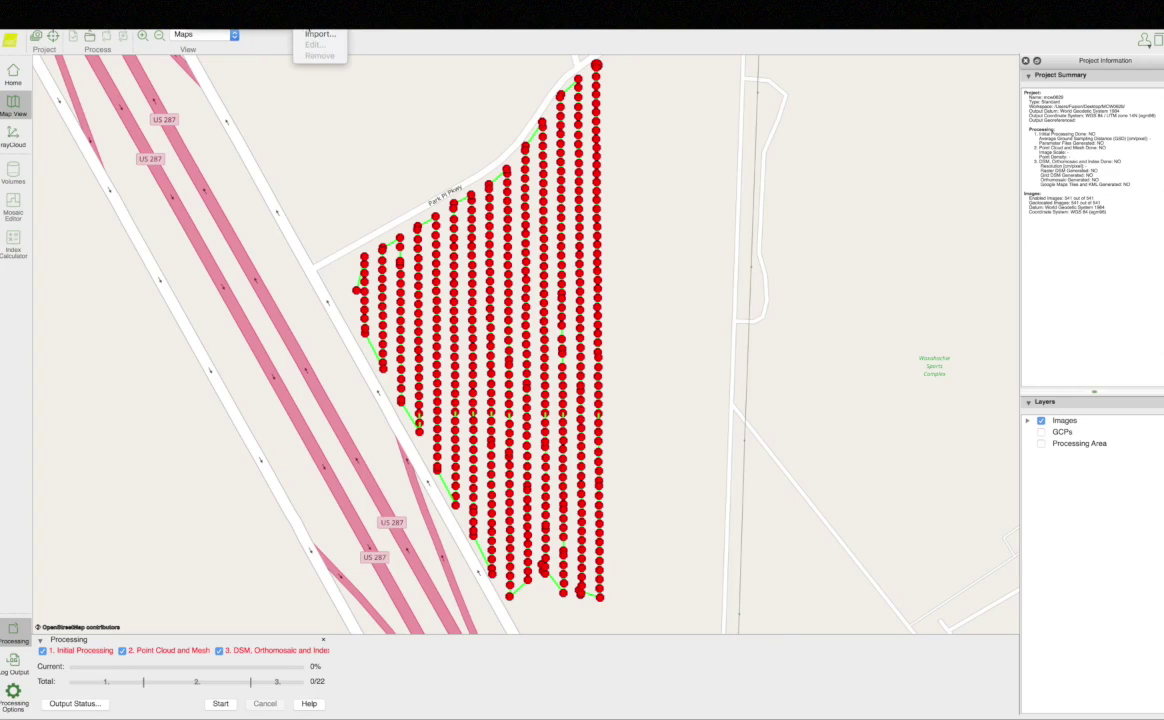
Draw a closed processing area polygon on the map that tightly encloses all the image positions between the roads
{"action": "left_click", "coordinate": [296, 50]}
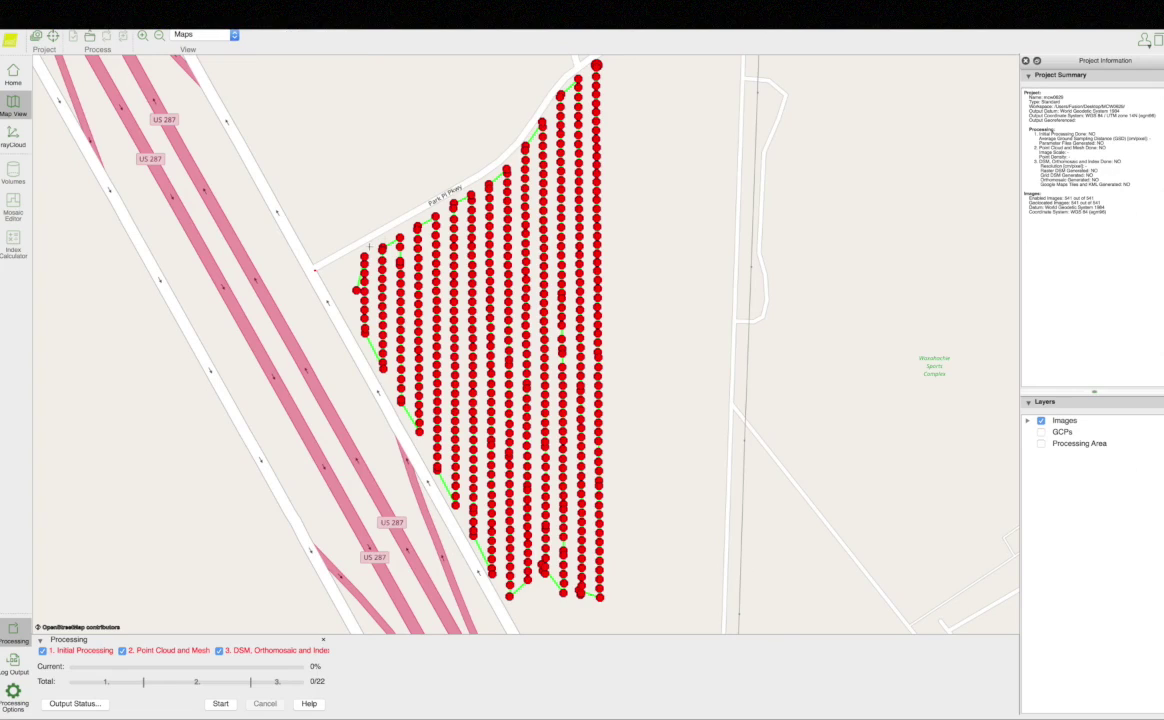
{"action": "left_click", "coordinate": [478, 177]}
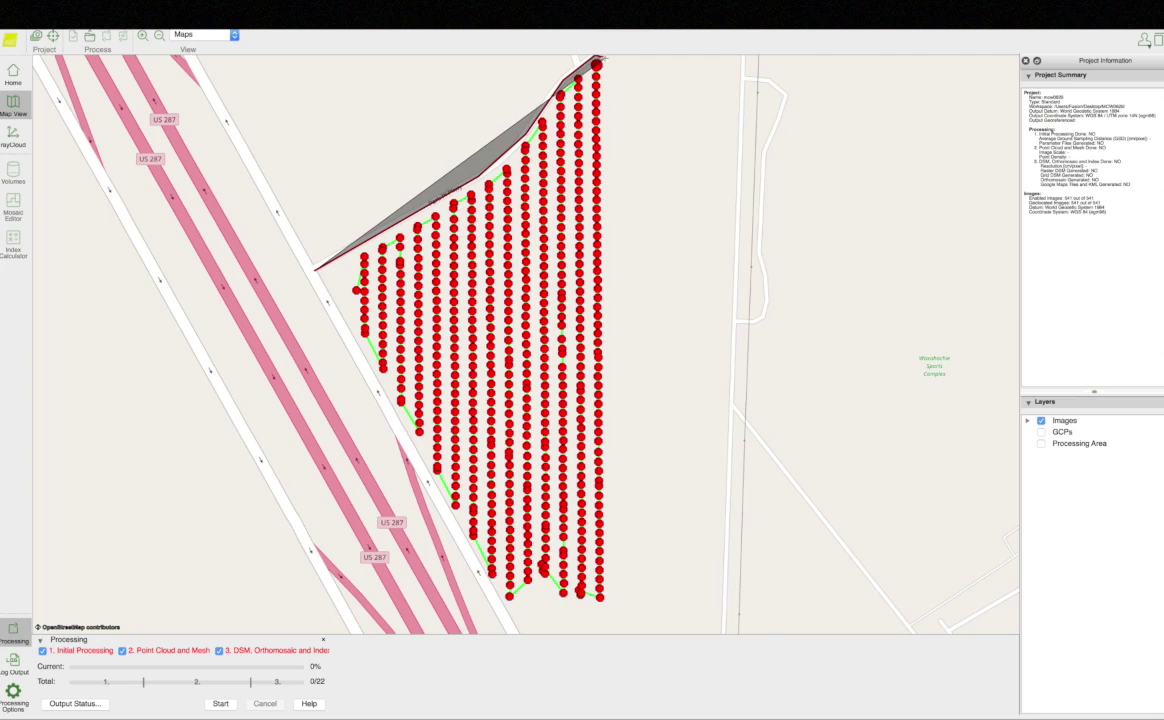
{"action": "left_click", "coordinate": [597, 60]}
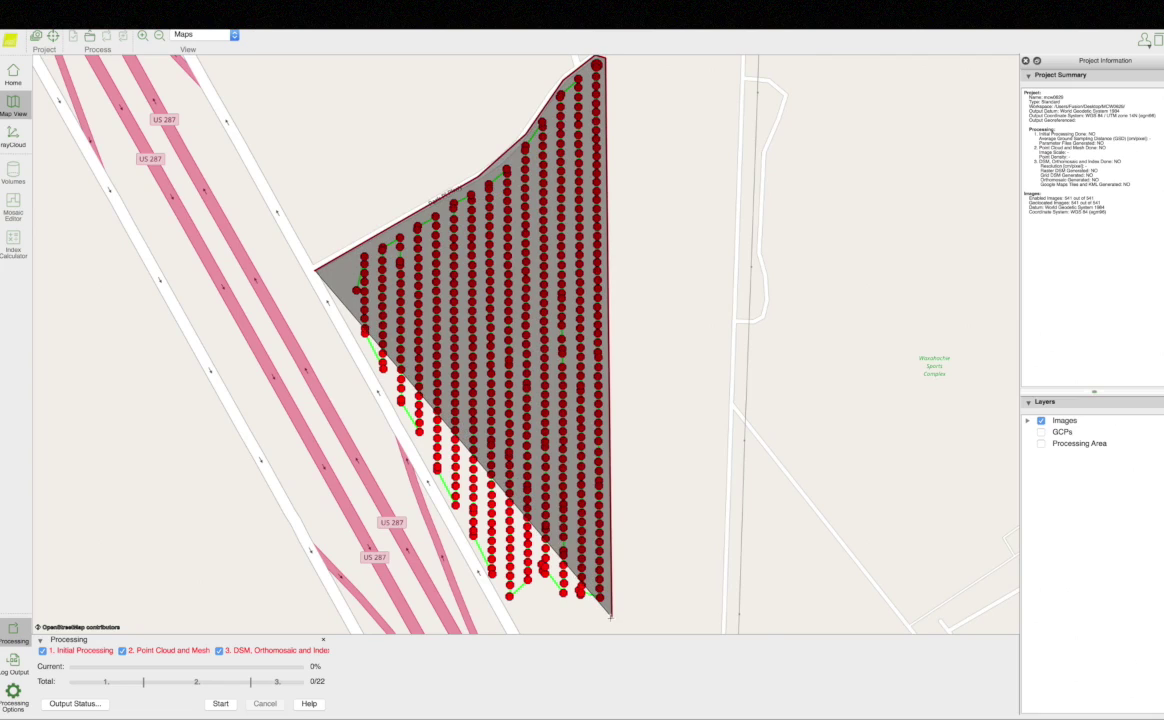
{"action": "left_click", "coordinate": [611, 617]}
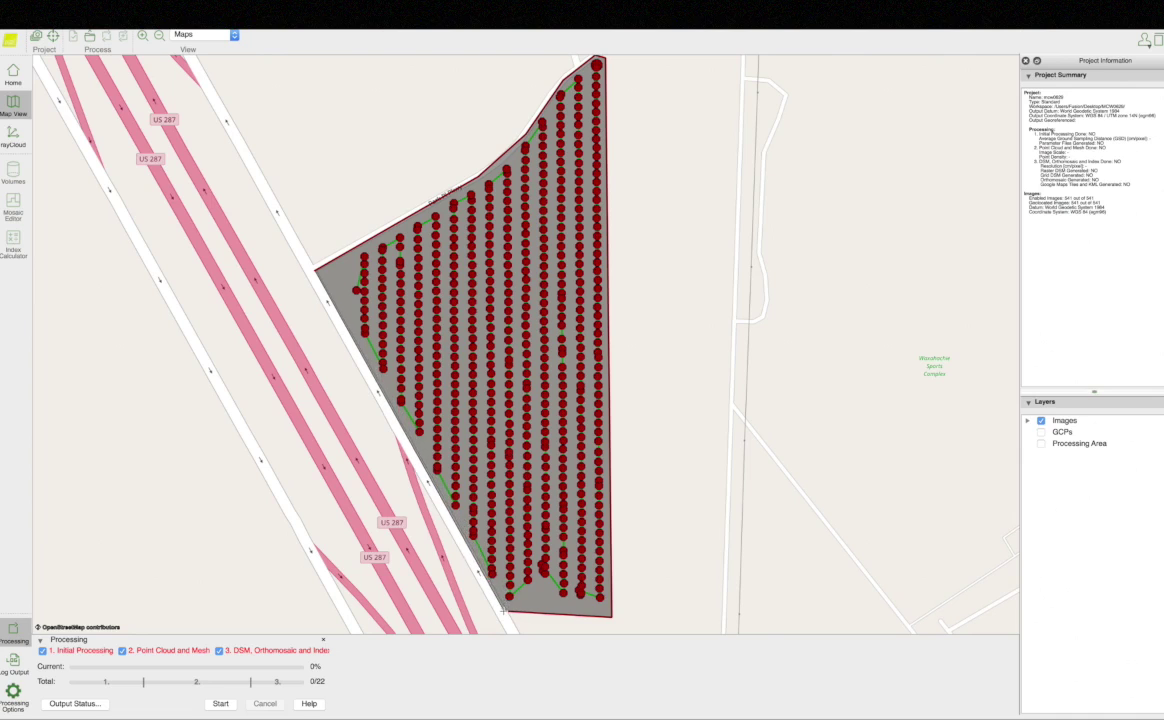
{"action": "left_click", "coordinate": [501, 611]}
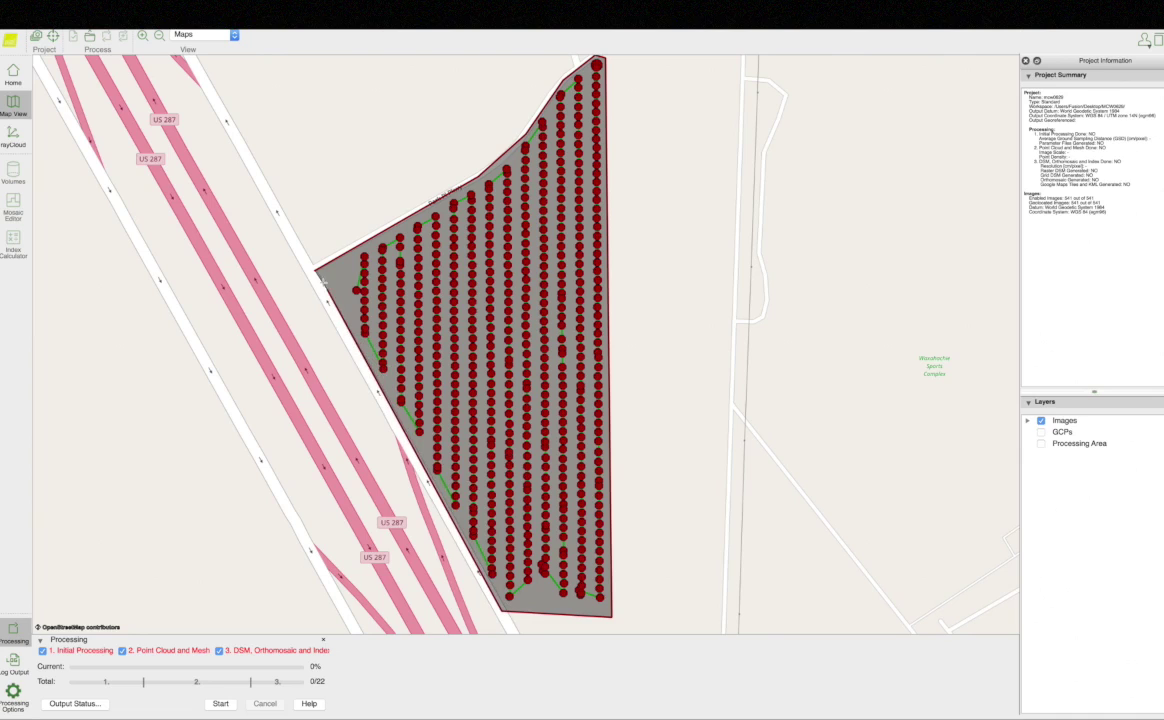
{"action": "left_click", "coordinate": [315, 268]}
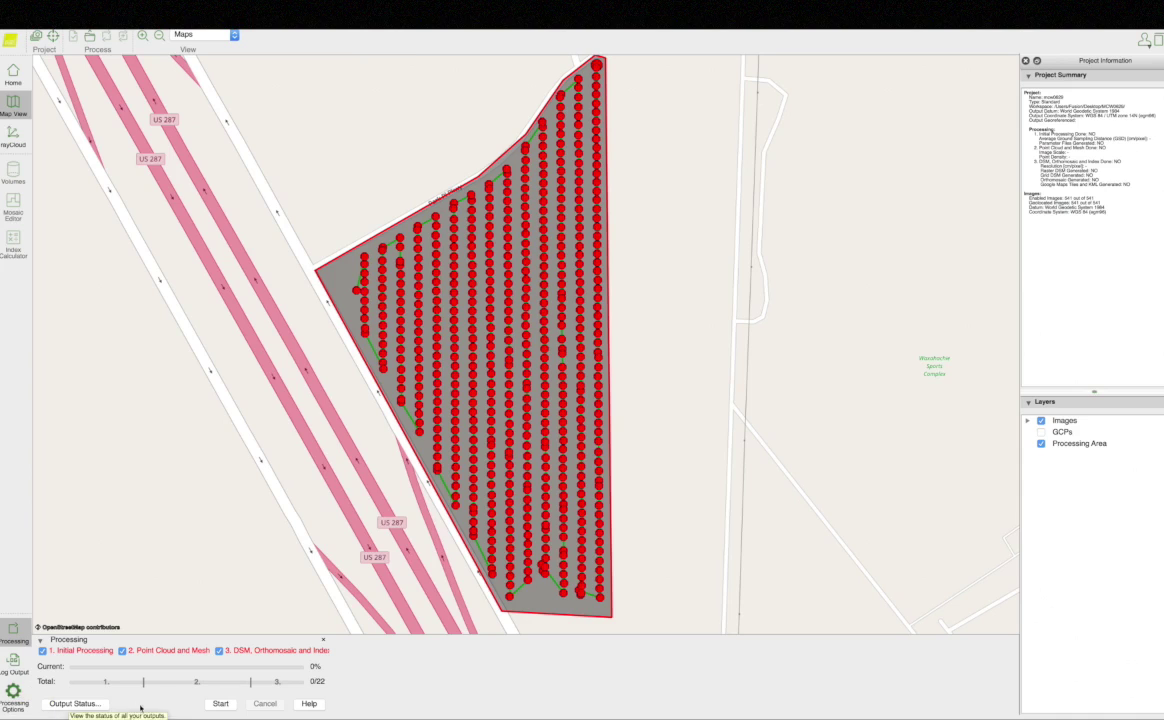
{"action": "left_click", "coordinate": [222, 704]}
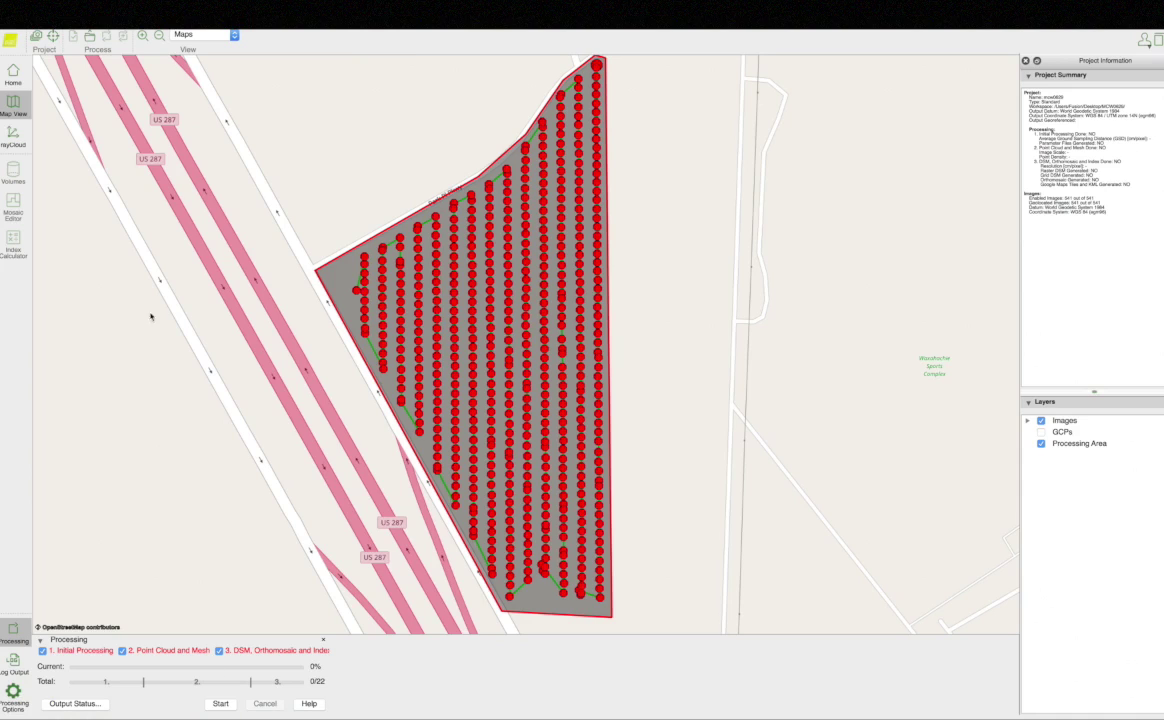
{"action": "left_click", "coordinate": [55, 14]}
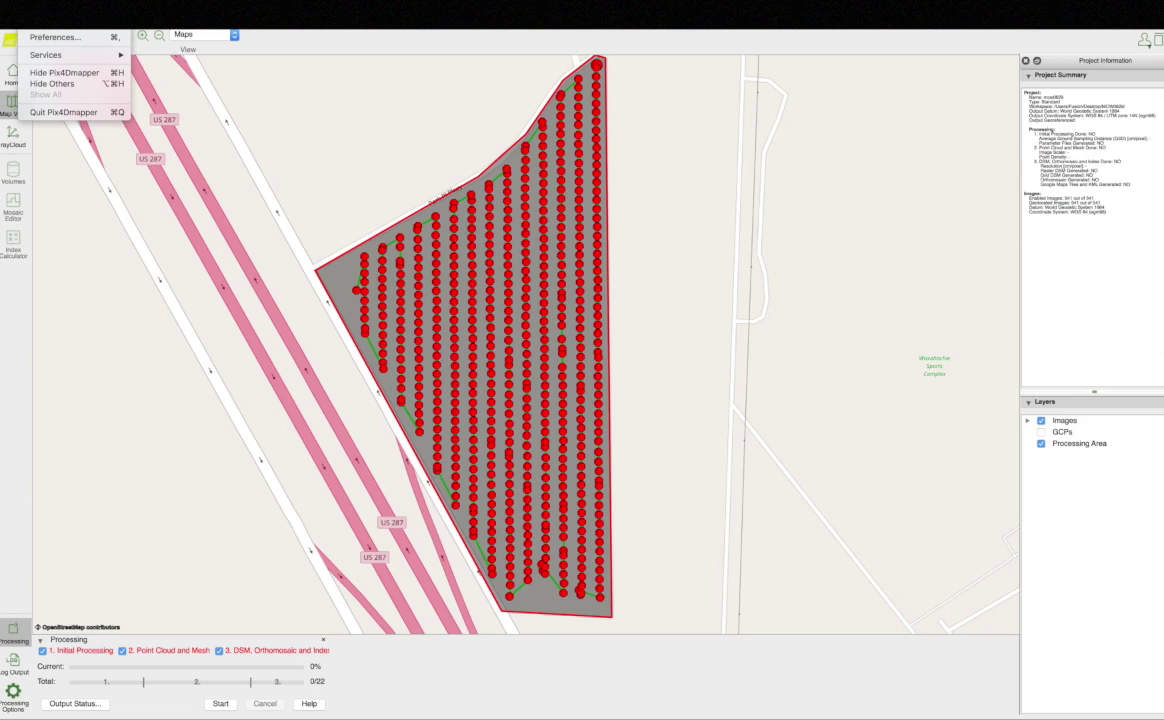
{"action": "left_click", "coordinate": [55, 14]}
{"action": "left_click", "coordinate": [55, 14]}
{"action": "key", "text": "Escape"}
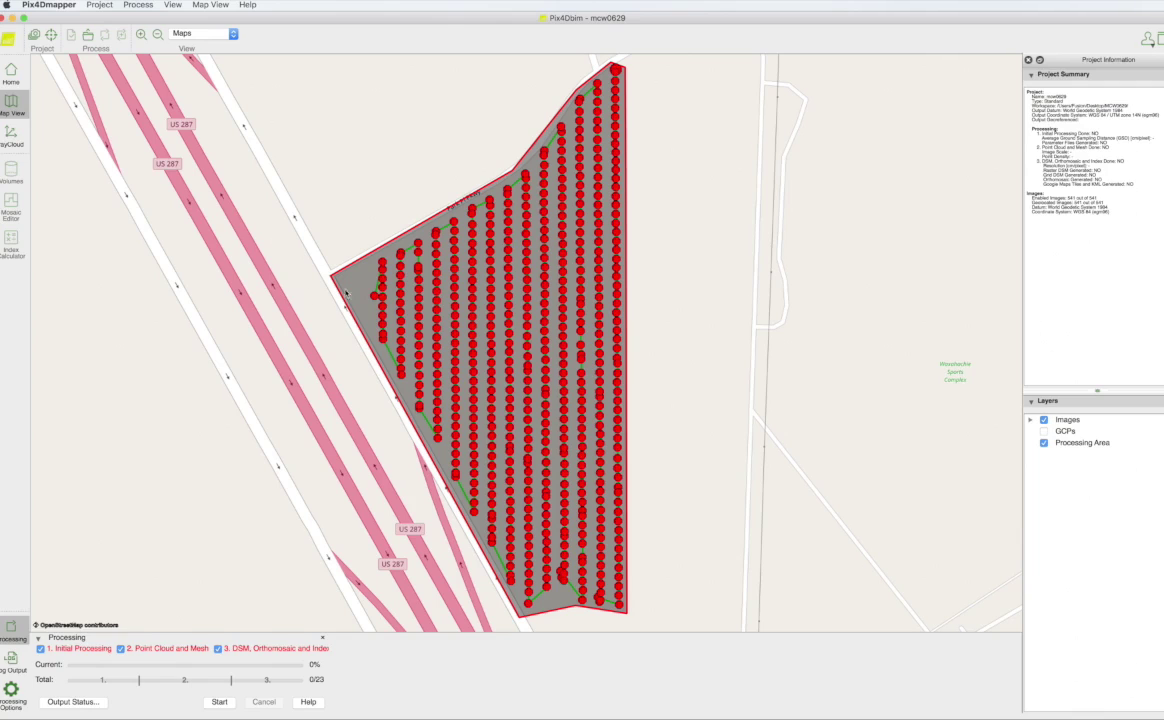
Open the processing options and review the Initial Processing, Point Cloud export and 3D Textured Mesh settings
{"action": "left_click", "coordinate": [12, 696]}
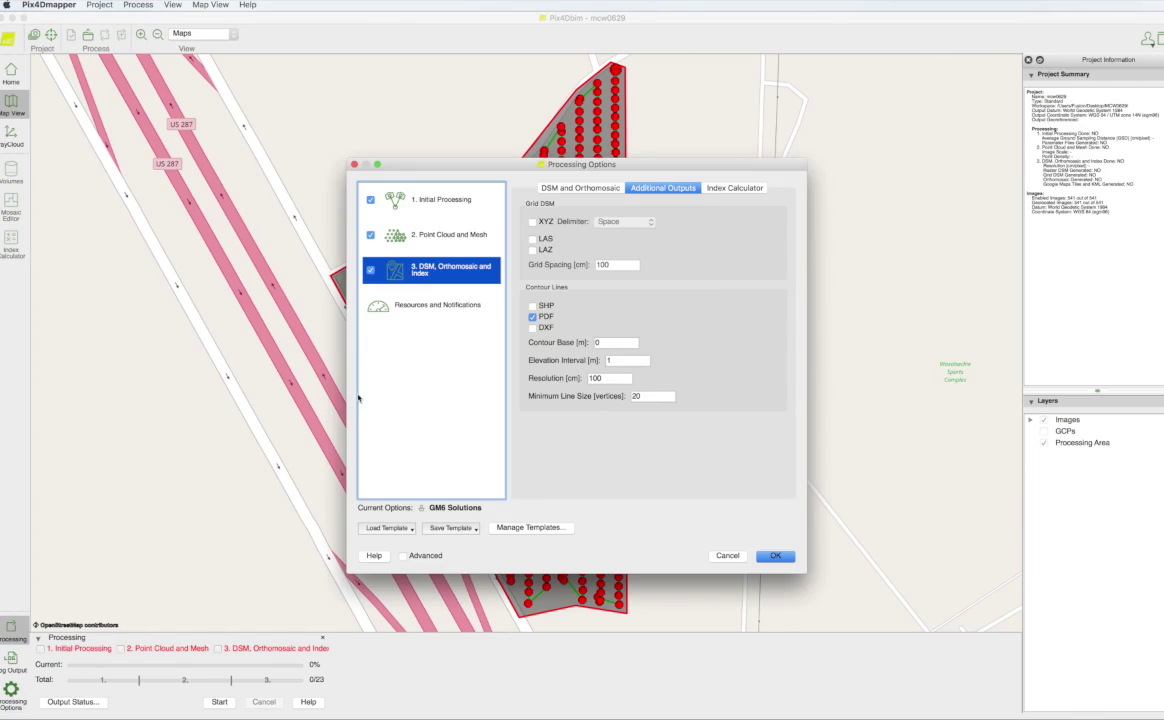
{"action": "left_click", "coordinate": [417, 197]}
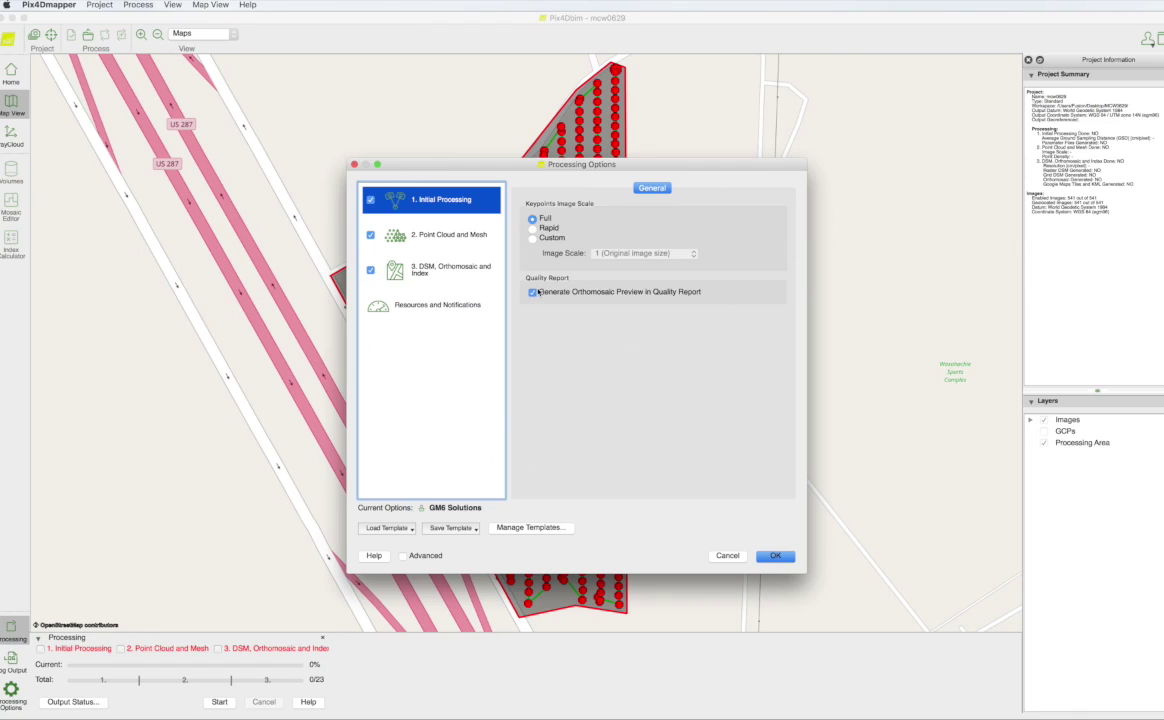
{"action": "left_click", "coordinate": [400, 226]}
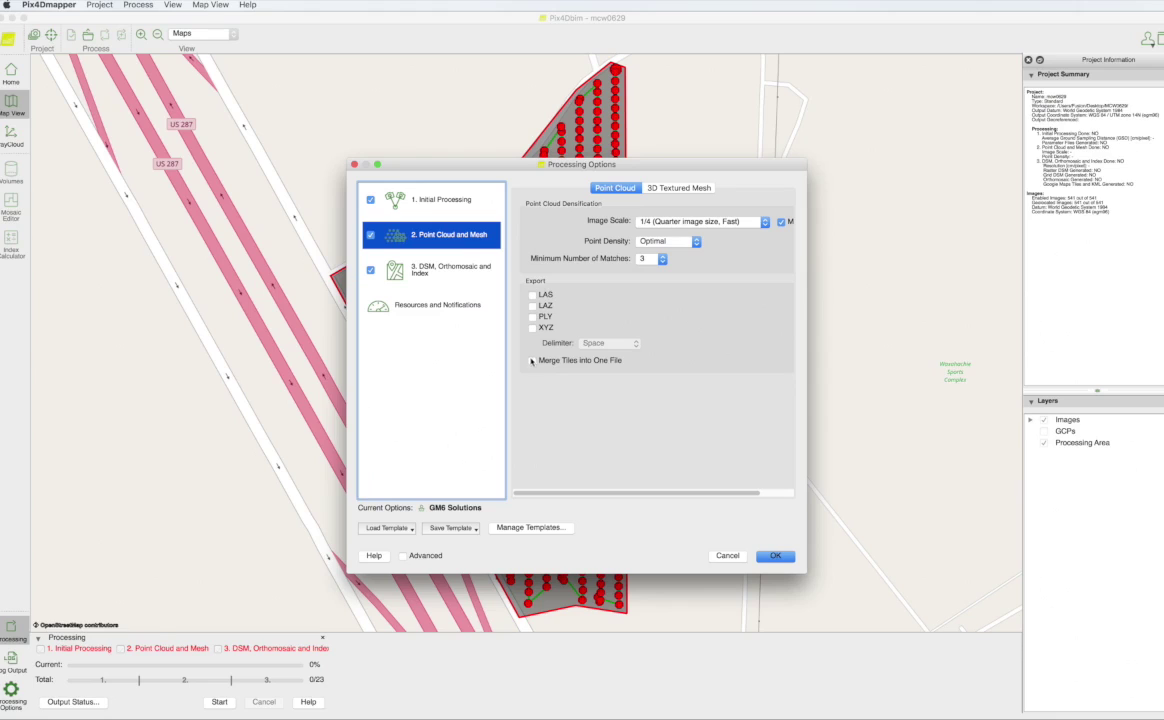
{"action": "left_click", "coordinate": [532, 295]}
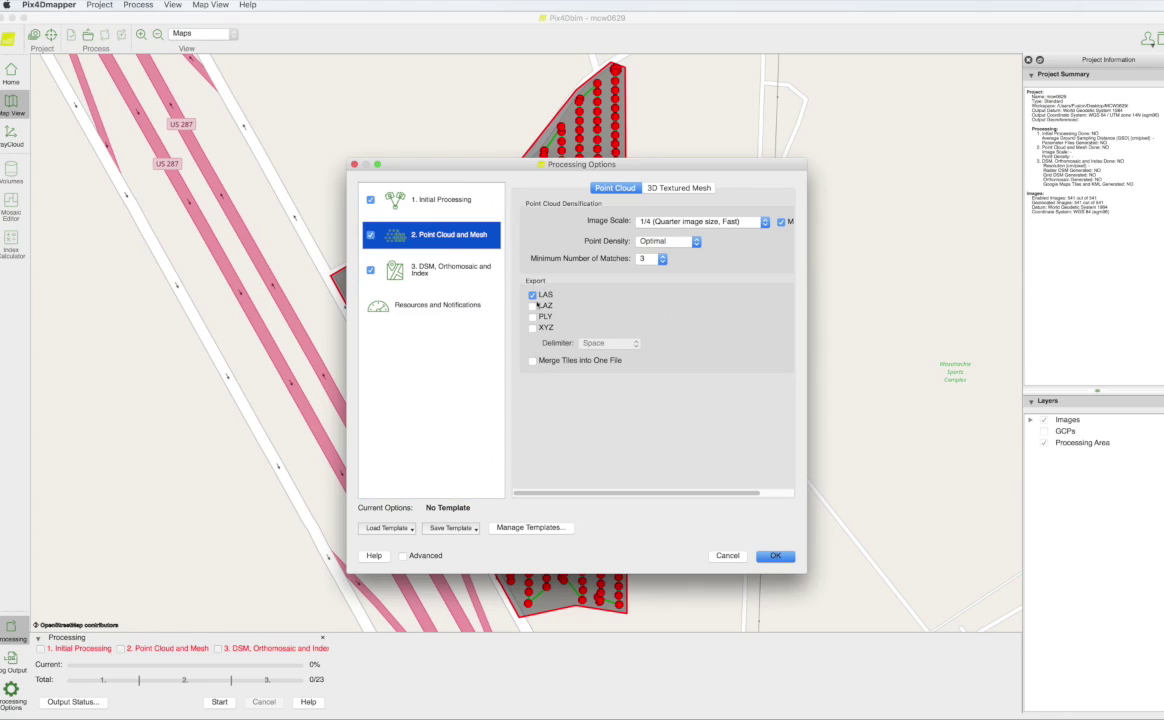
{"action": "left_click", "coordinate": [532, 295]}
{"action": "left_click", "coordinate": [673, 188]}
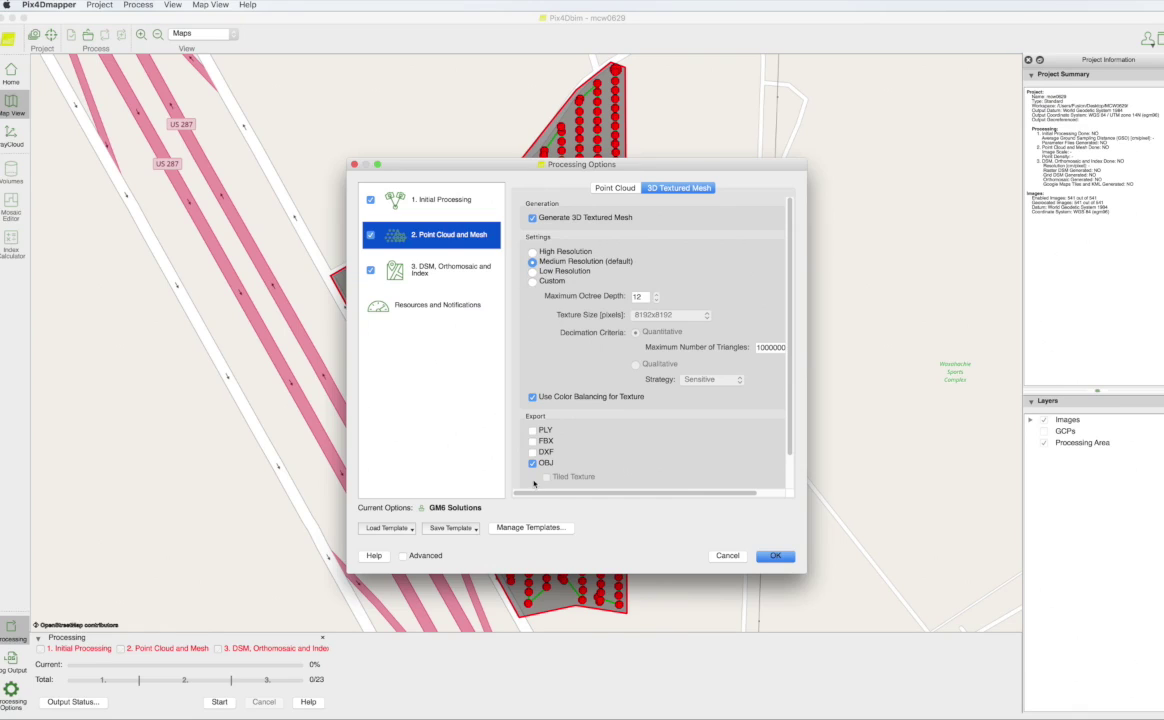
Review the DSM, orthomosaic and additional output settings, including the Google Maps Tiles and KML option
{"action": "left_click", "coordinate": [485, 267]}
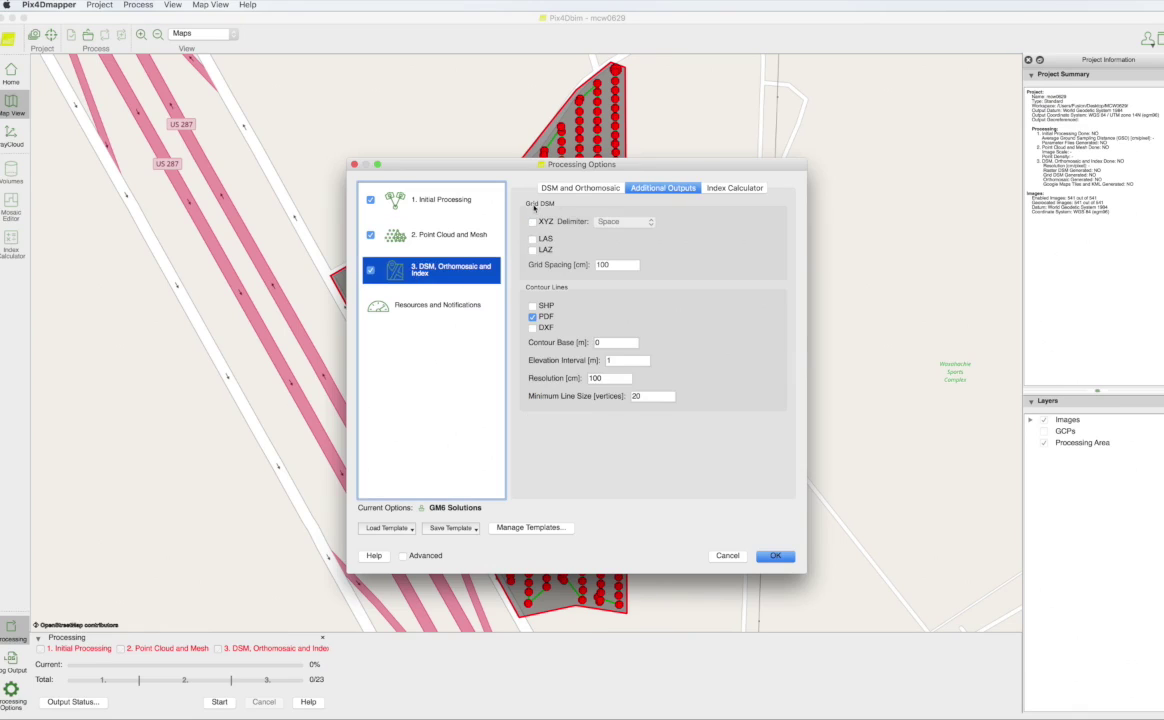
{"action": "left_click", "coordinate": [572, 188]}
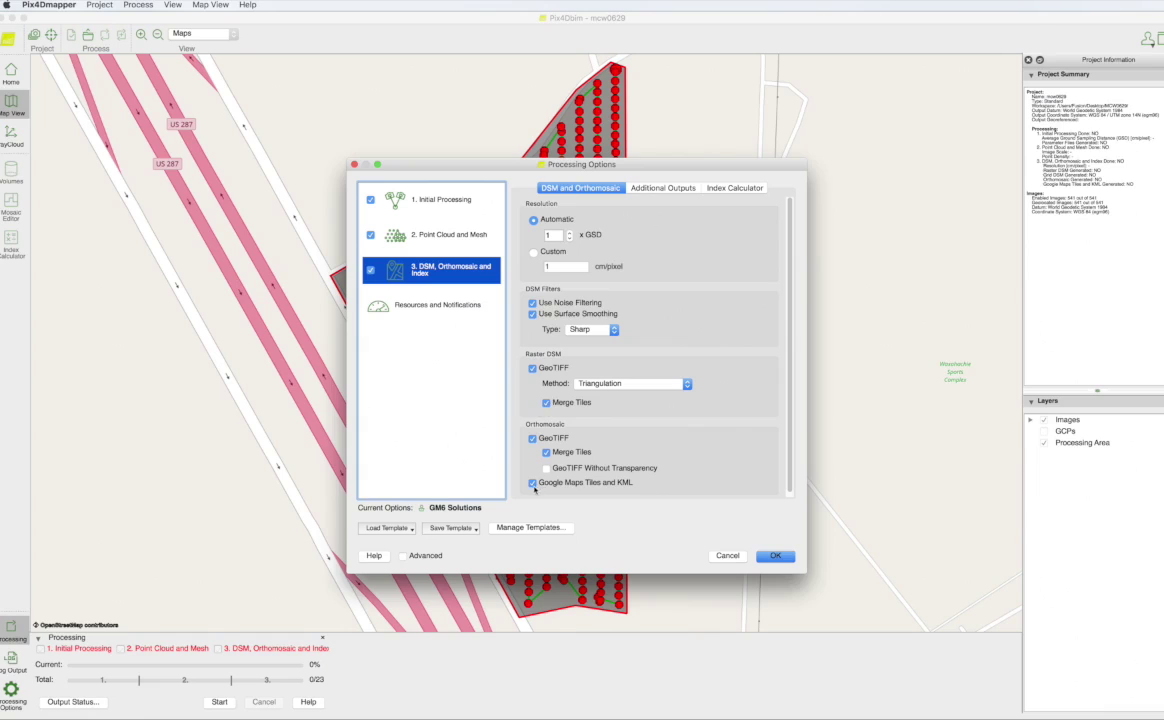
{"action": "left_click", "coordinate": [584, 483]}
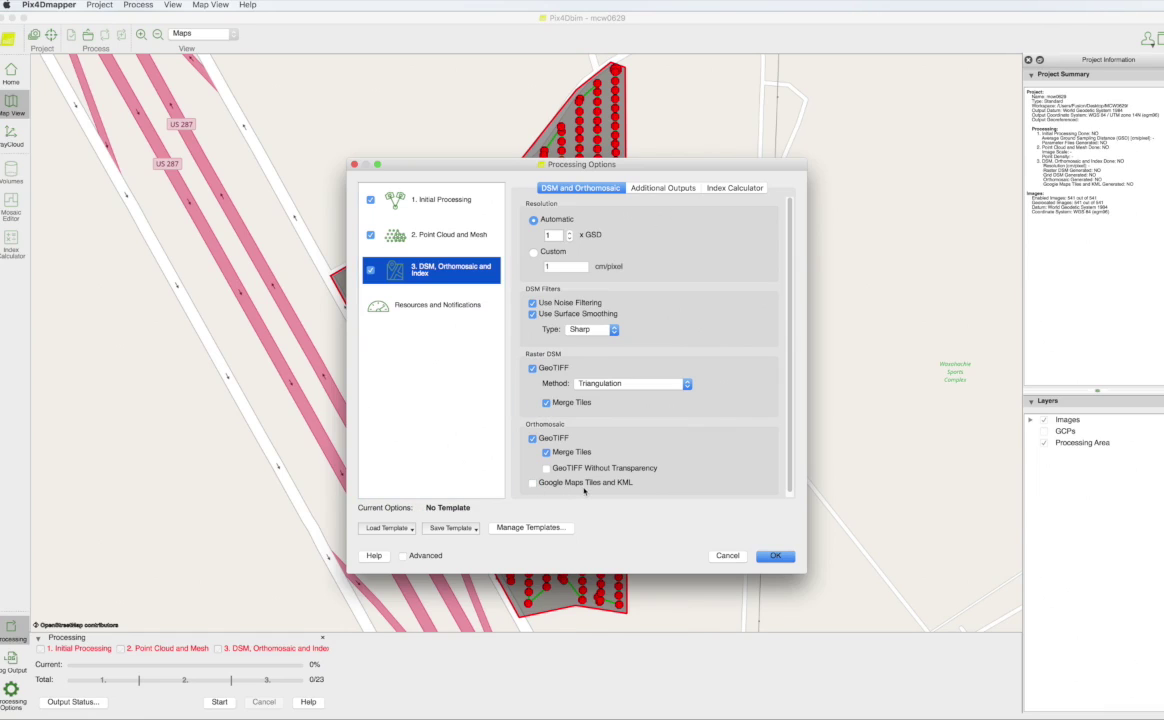
{"action": "left_click", "coordinate": [585, 486]}
{"action": "left_click", "coordinate": [660, 188]}
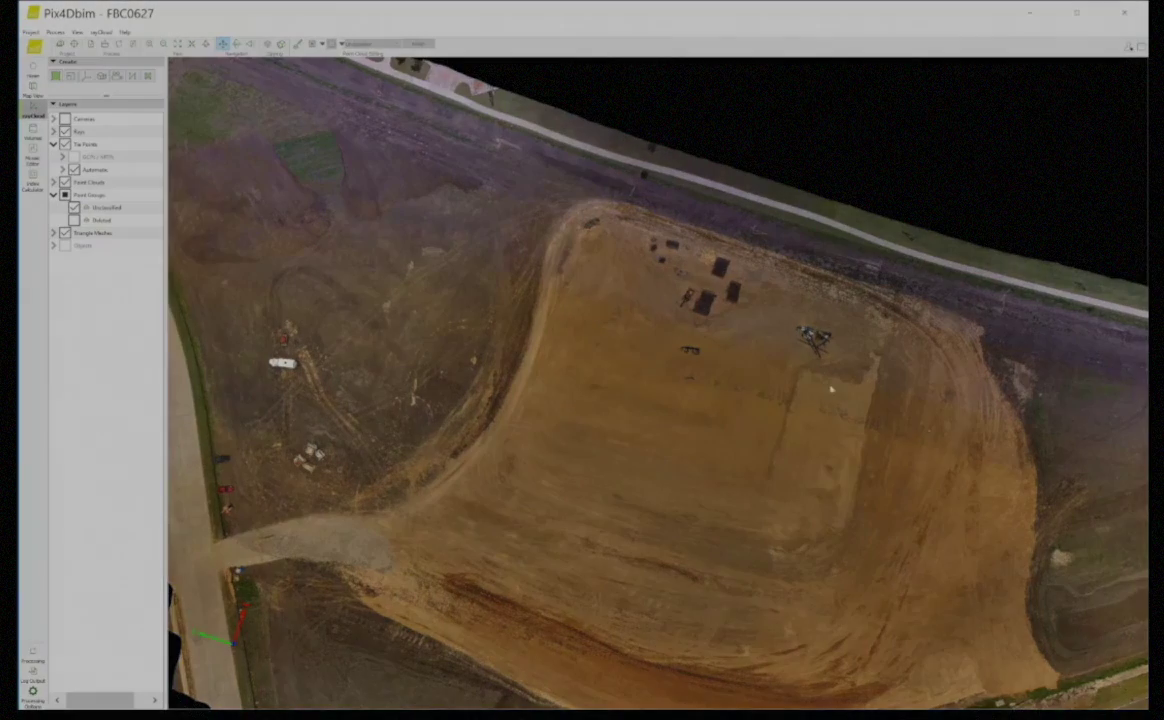
{"action": "left_click_drag", "start_coordinate": [956, 431], "coordinate": [800, 383]}
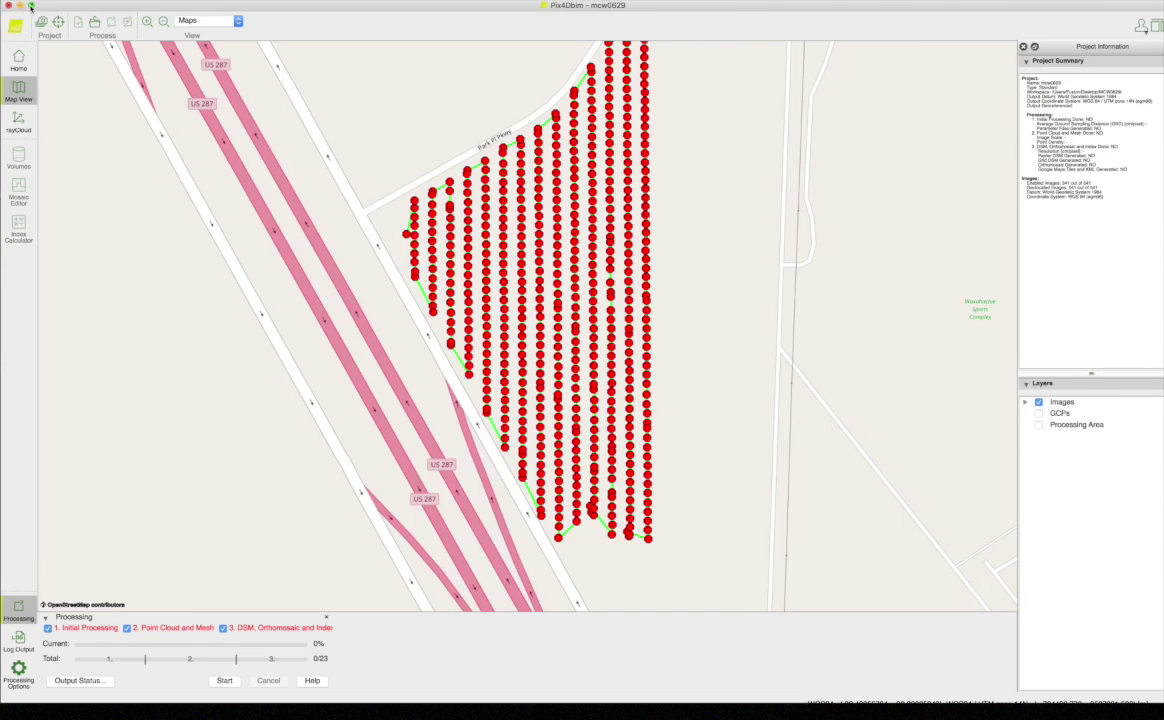
Open the project file upload for Pix4Dcloud and choose Project and Image Files for upload
{"action": "left_click", "coordinate": [82, 1]}
{"action": "mouse_move", "coordinate": [104, 31]}
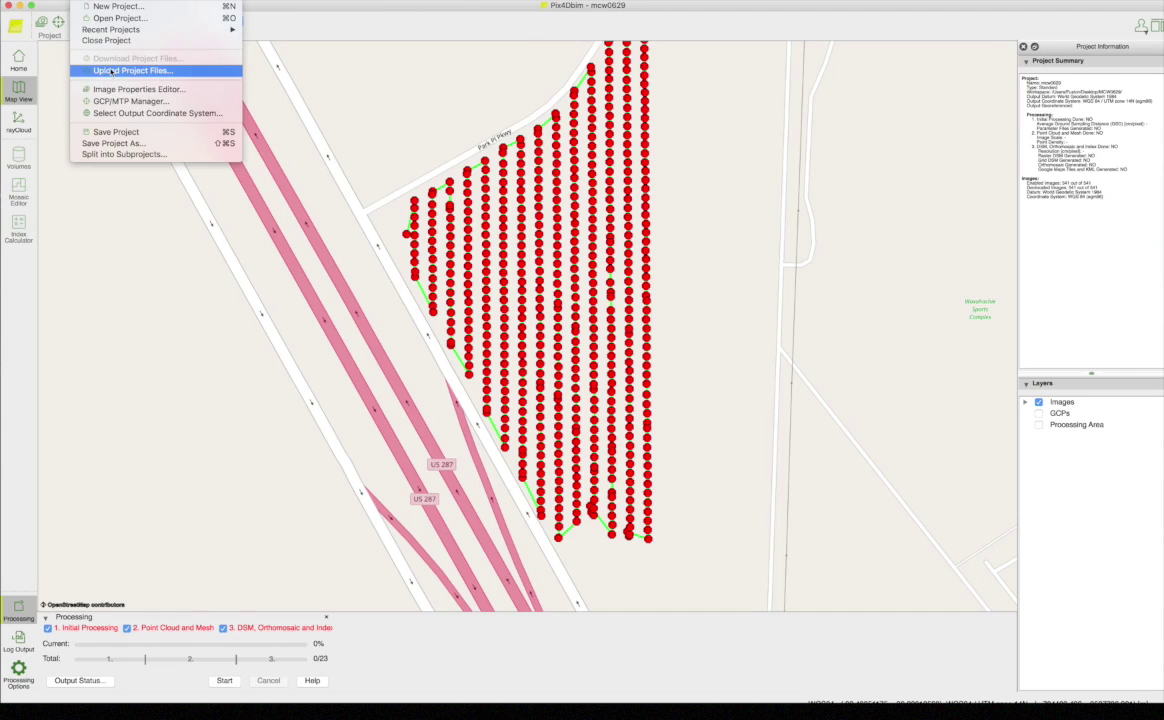
{"action": "left_click", "coordinate": [111, 71]}
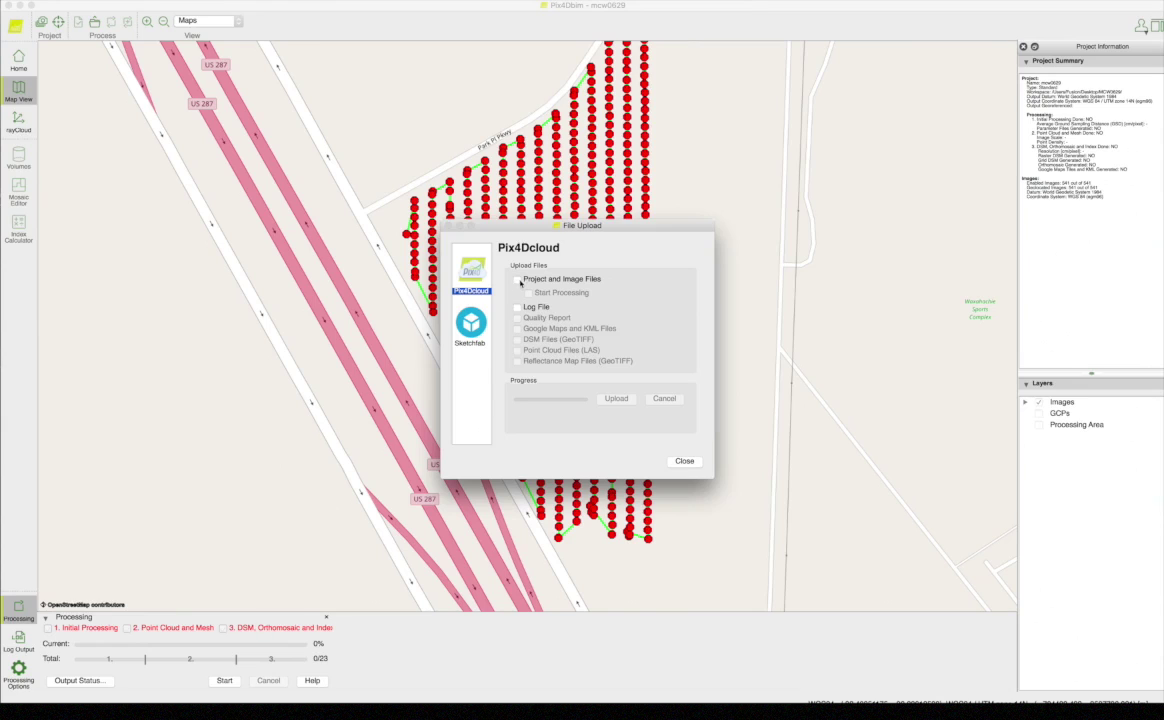
{"action": "left_click", "coordinate": [518, 280]}
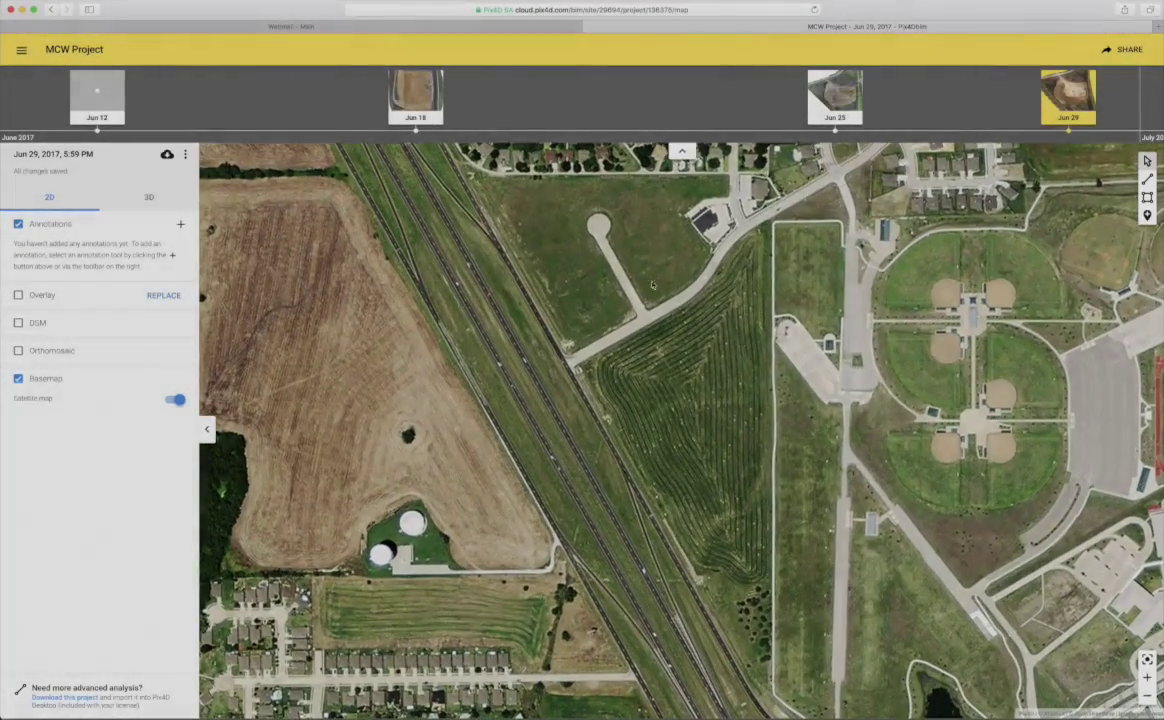
In the MCW Project on Pix4D cloud, show the Jun 29 orthomosaic over the satellite basemap and examine the site
{"action": "scroll", "coordinate": [650, 441], "scroll_direction": "up", "scroll_amount": 1}
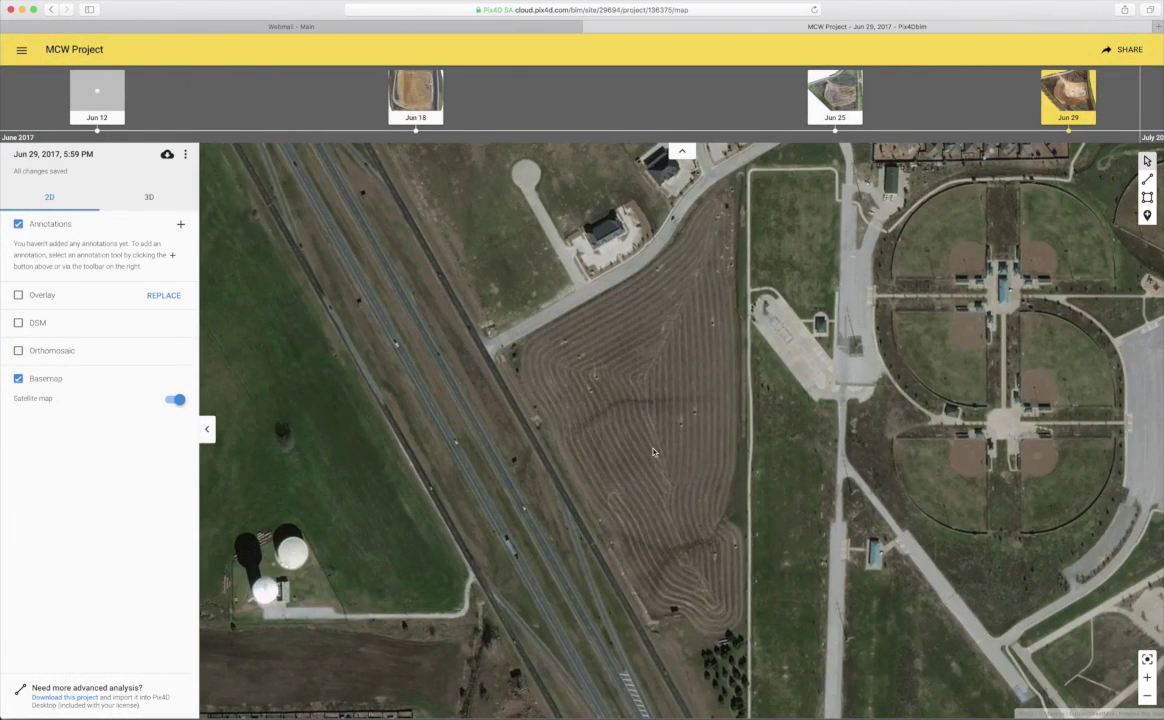
{"action": "left_click", "coordinate": [18, 351]}
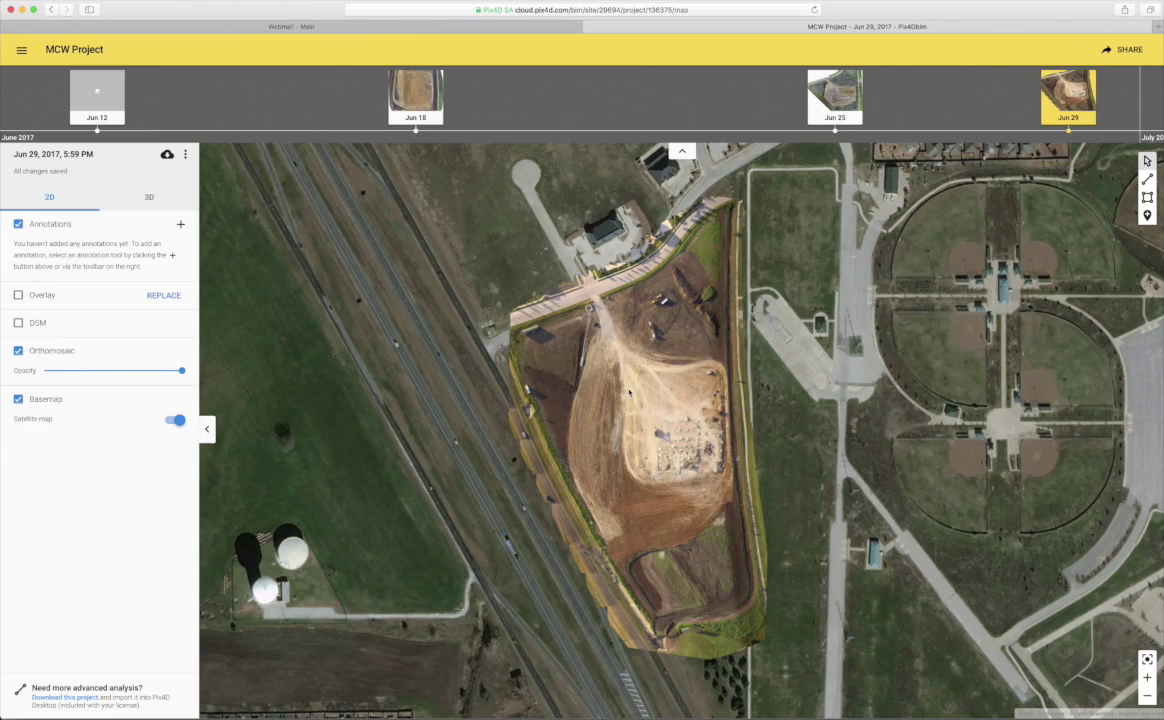
{"action": "scroll", "coordinate": [669, 452], "scroll_direction": "up", "scroll_amount": 5}
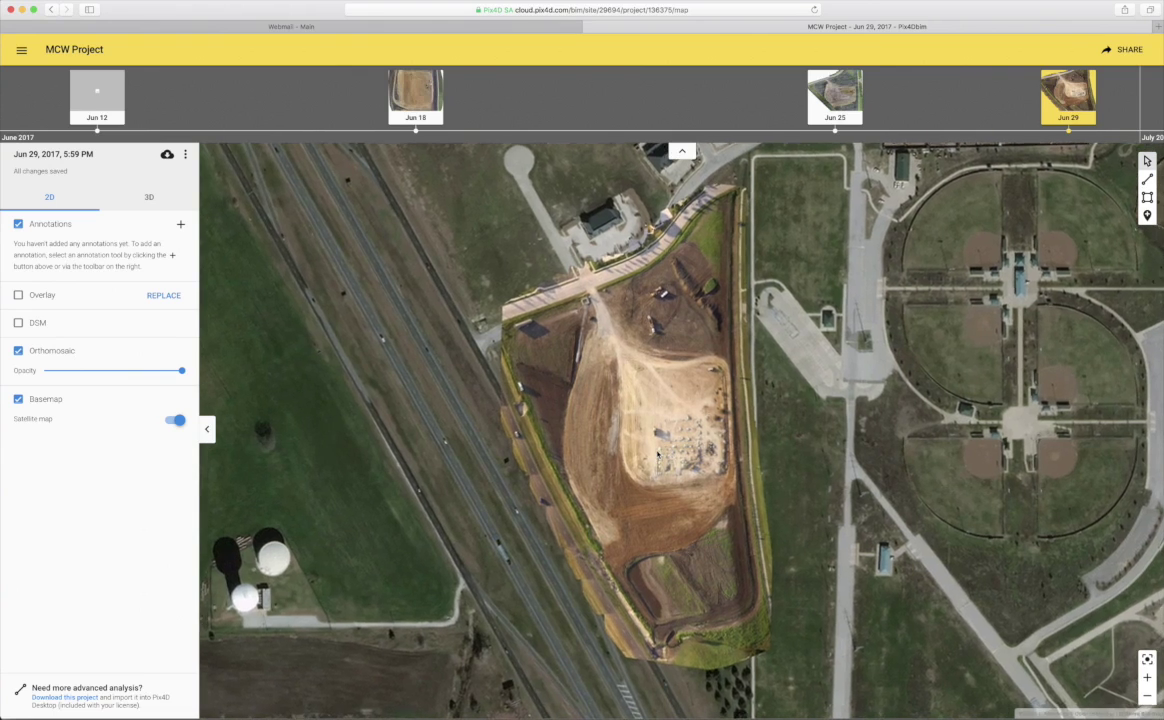
{"action": "scroll", "coordinate": [658, 434], "scroll_direction": "up", "scroll_amount": 1}
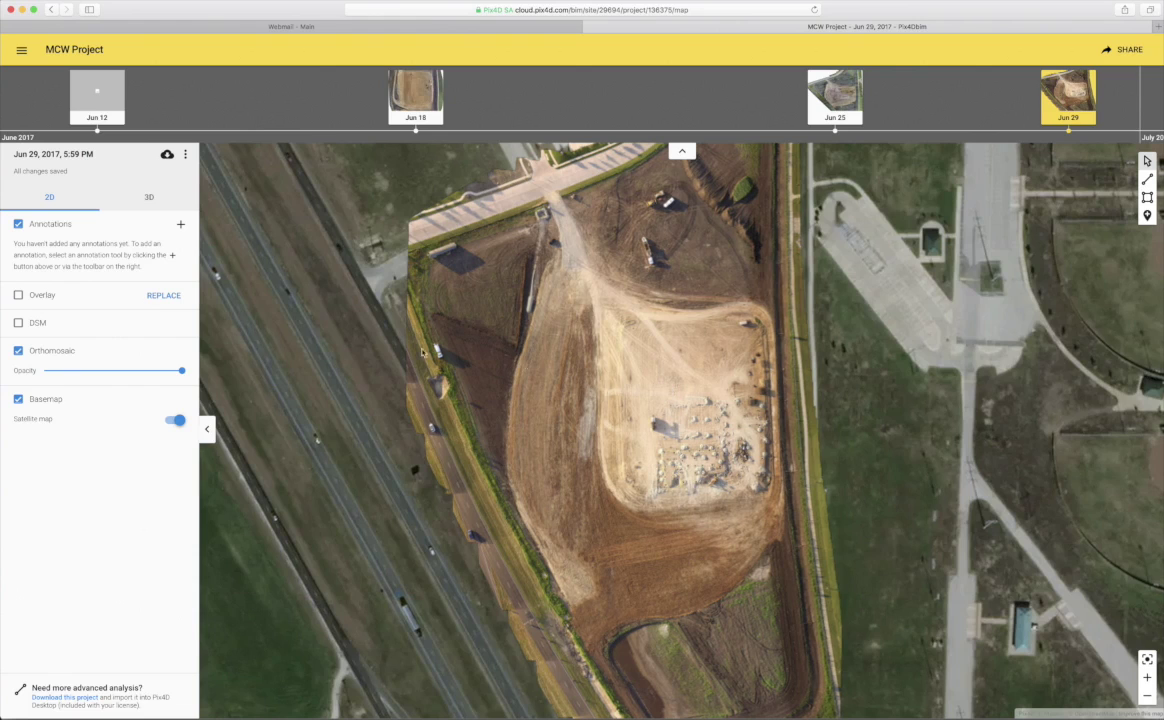
{"action": "mouse_move", "coordinate": [181, 370]}
{"action": "left_mouse_down"}
{"action": "mouse_move", "coordinate": [50, 376]}
{"action": "mouse_move", "coordinate": [178, 372]}
{"action": "left_mouse_up"}
Show the DSM layer over the orthomosaic and reduce its opacity to a little over half to examine the elevations
{"action": "left_click", "coordinate": [18, 322]}
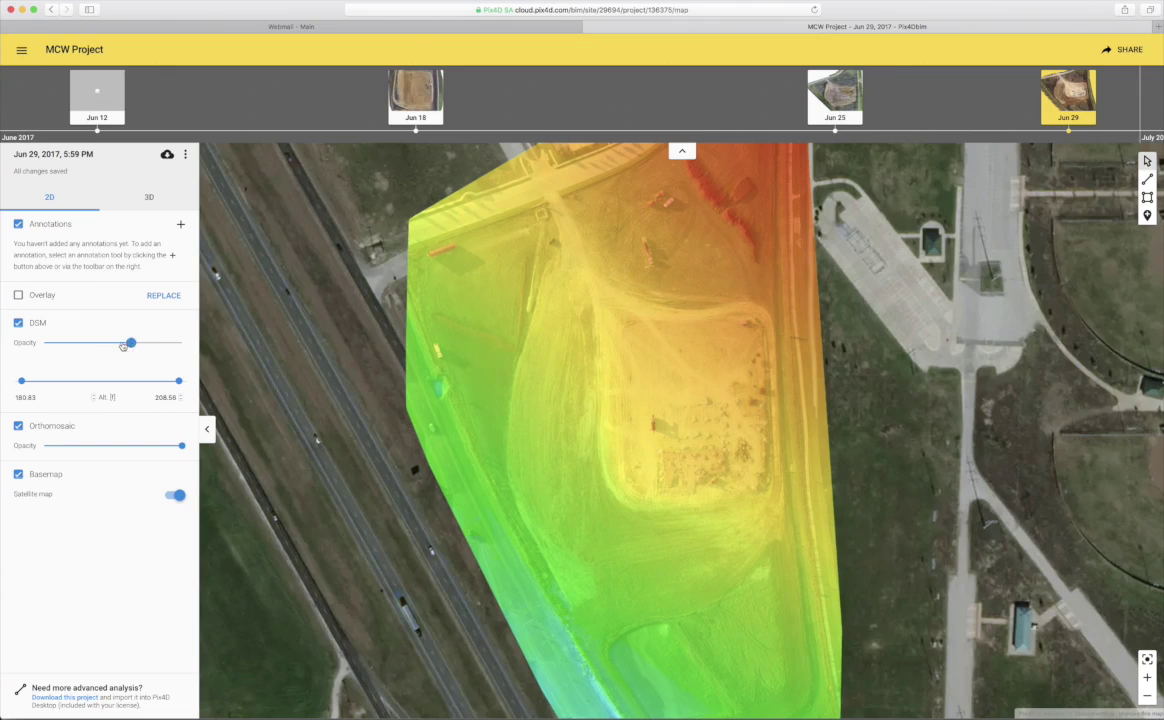
{"action": "left_click_drag", "start_coordinate": [133, 342], "coordinate": [121, 342]}
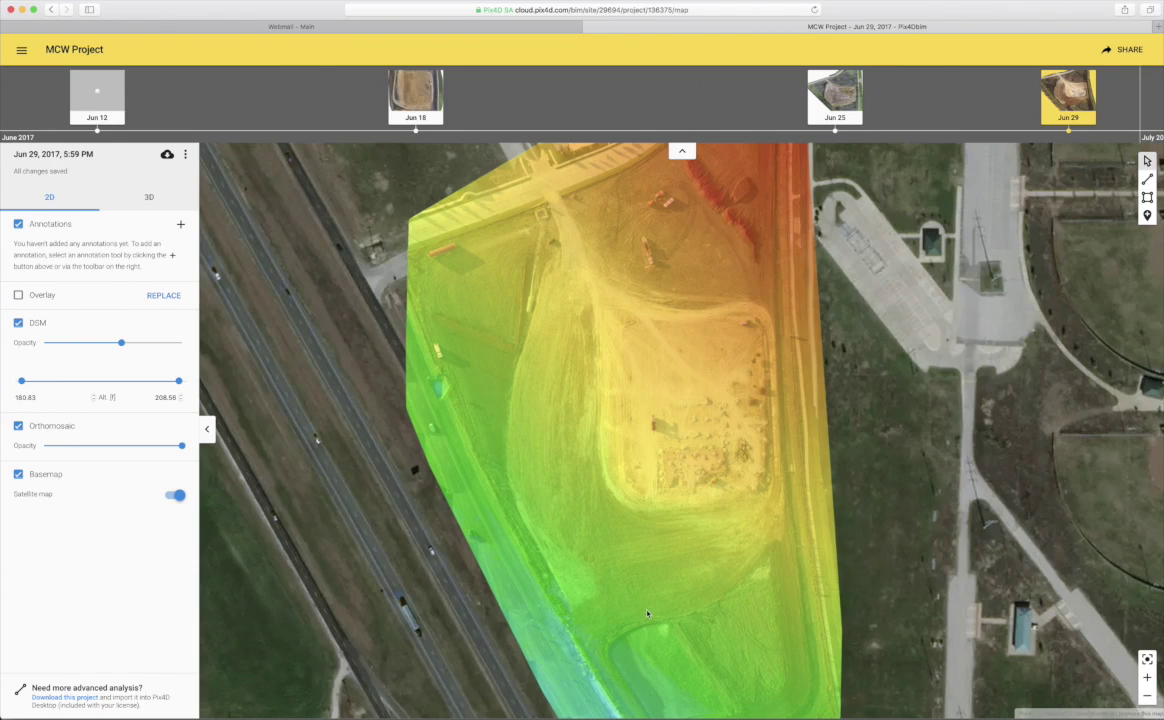
{"action": "scroll", "coordinate": [636, 565], "scroll_direction": "down", "scroll_amount": 2}
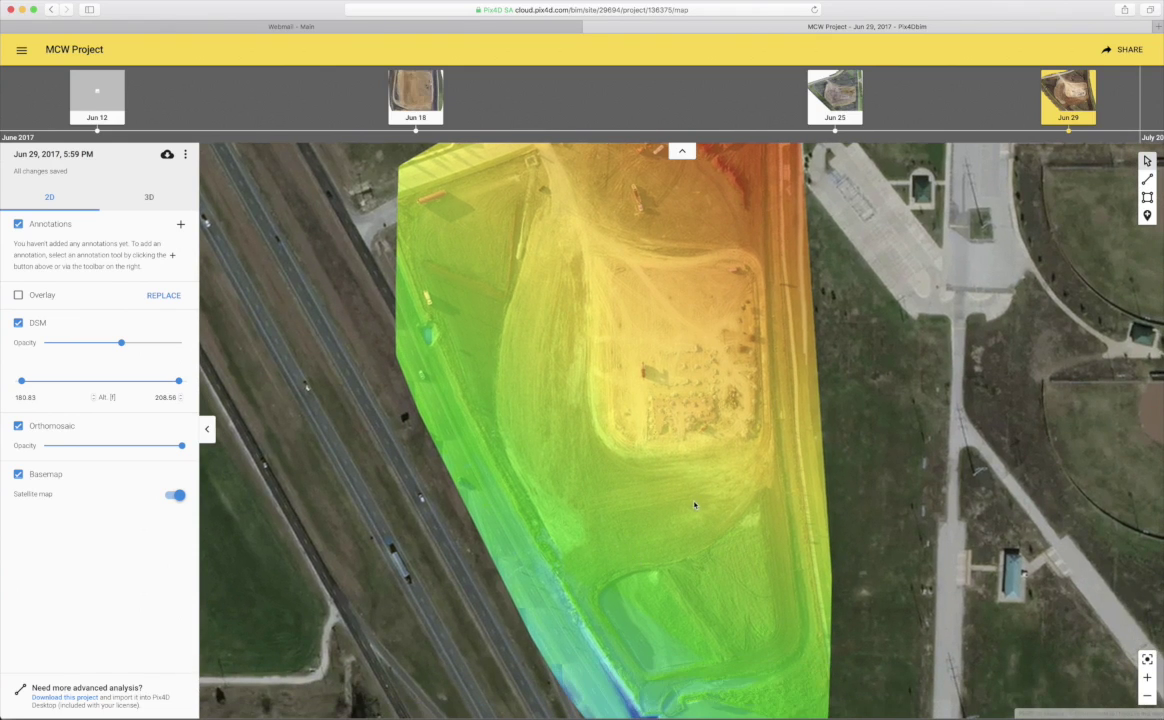
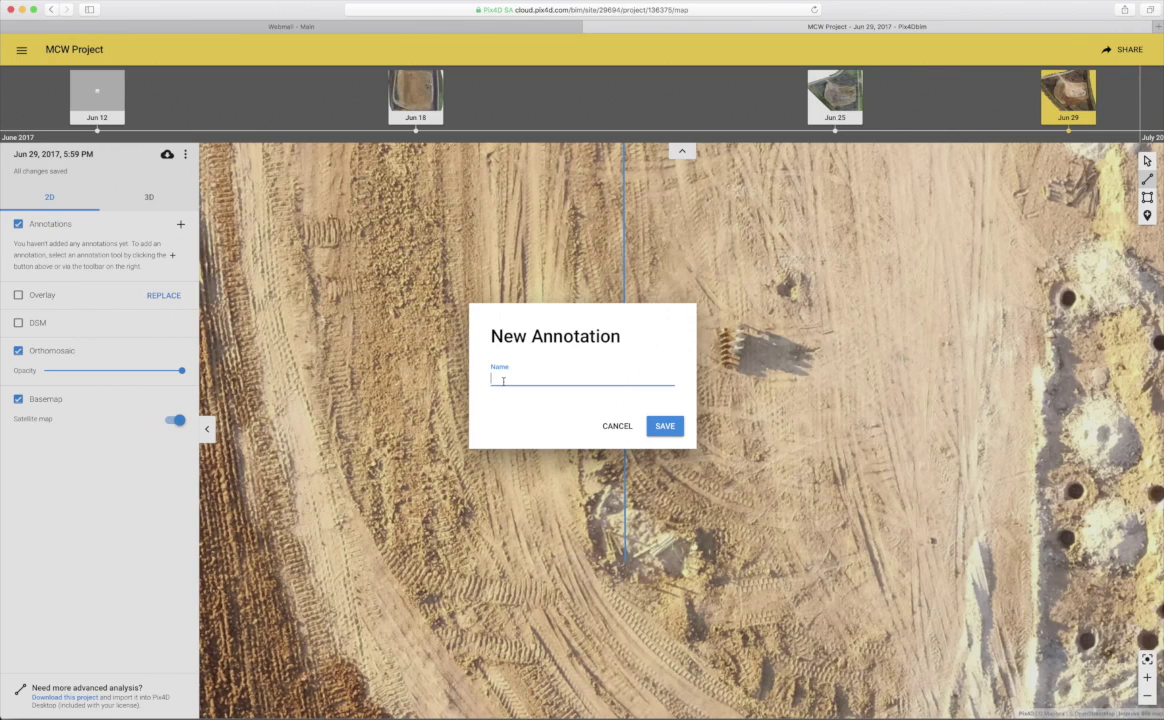
Name the new line annotation Front Corners and save it
{"action": "type", "text": "t Corners"}
{"action": "key", "text": "Return"}
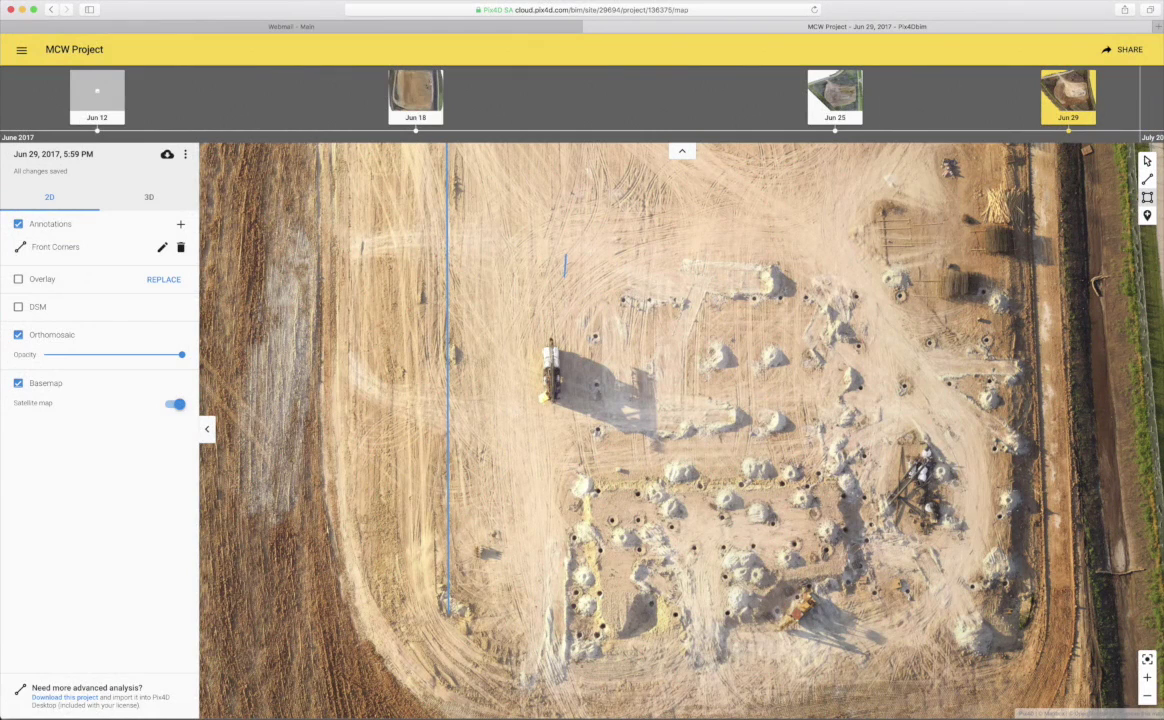
Draw a four-sided area annotation around the pier section of the building pad and save it as Piers Sec1
{"action": "left_click_drag", "start_coordinate": [565, 275], "coordinate": [565, 650]}
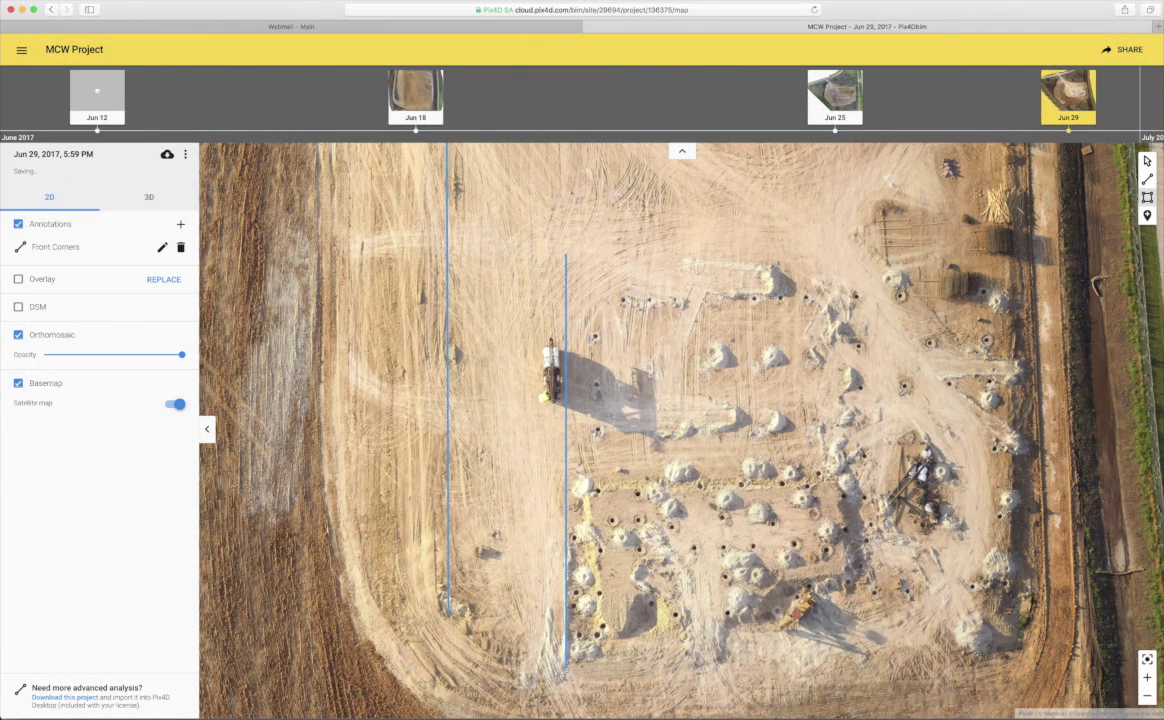
{"action": "left_click", "coordinate": [566, 673]}
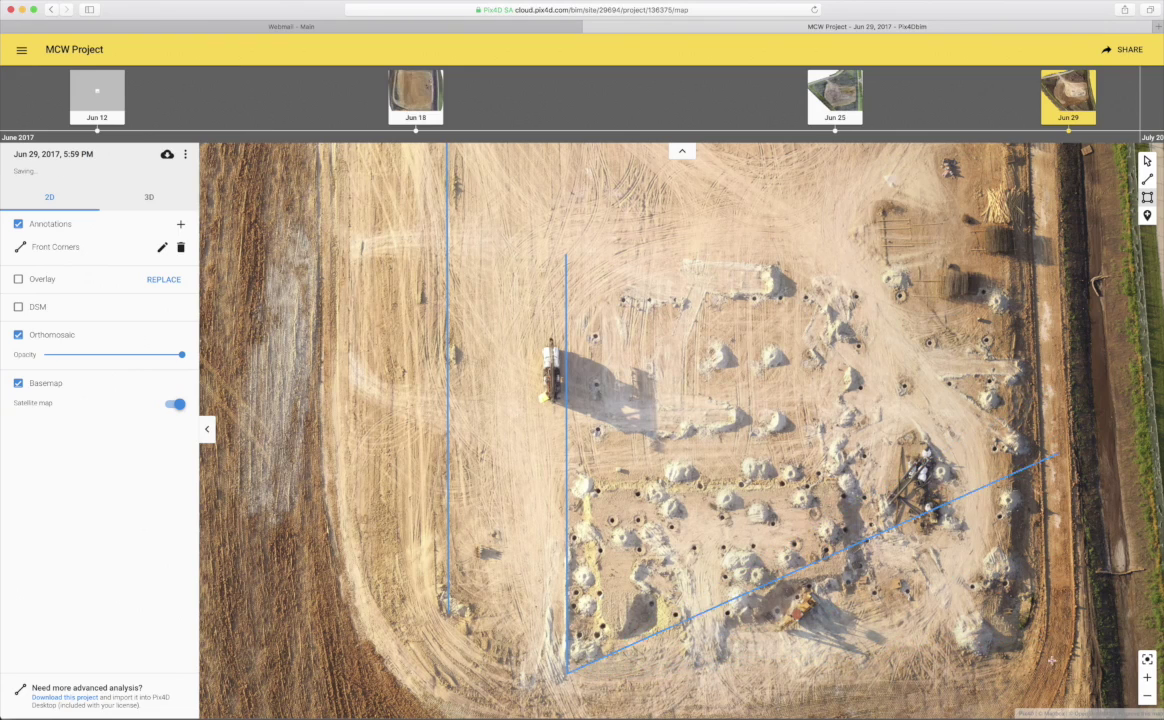
{"action": "left_click", "coordinate": [1037, 658]}
{"action": "left_click", "coordinate": [1022, 260]}
{"action": "left_click", "coordinate": [566, 255]}
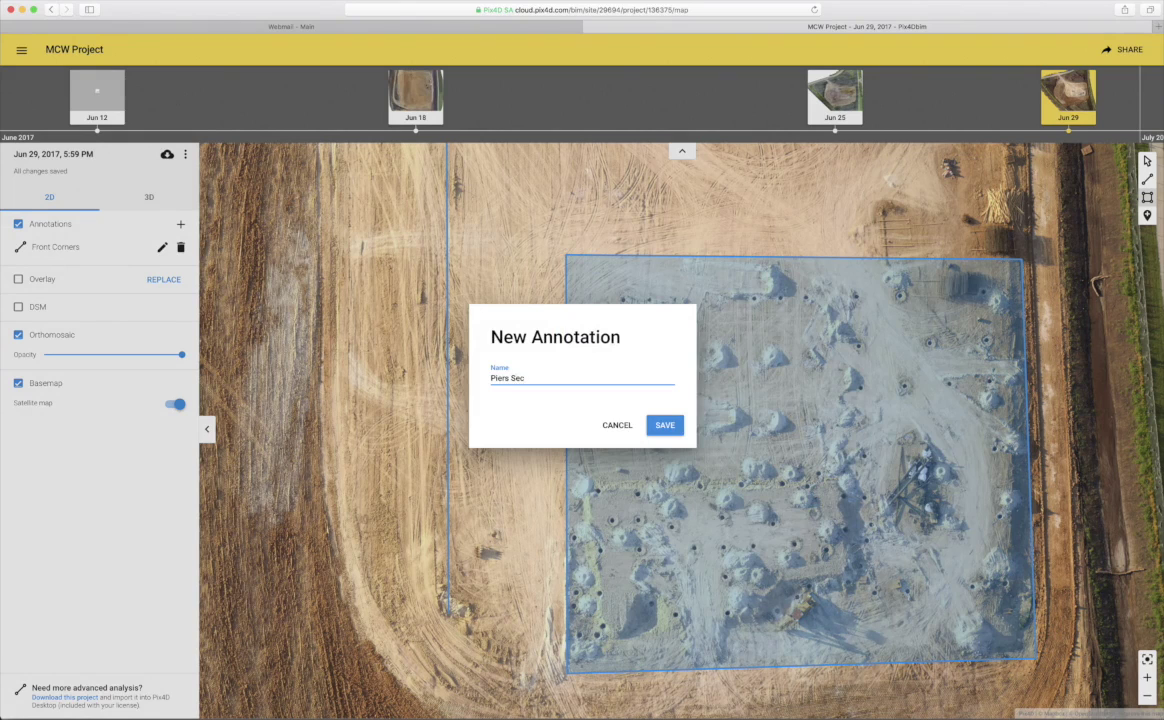
{"action": "left_click", "coordinate": [660, 428]}
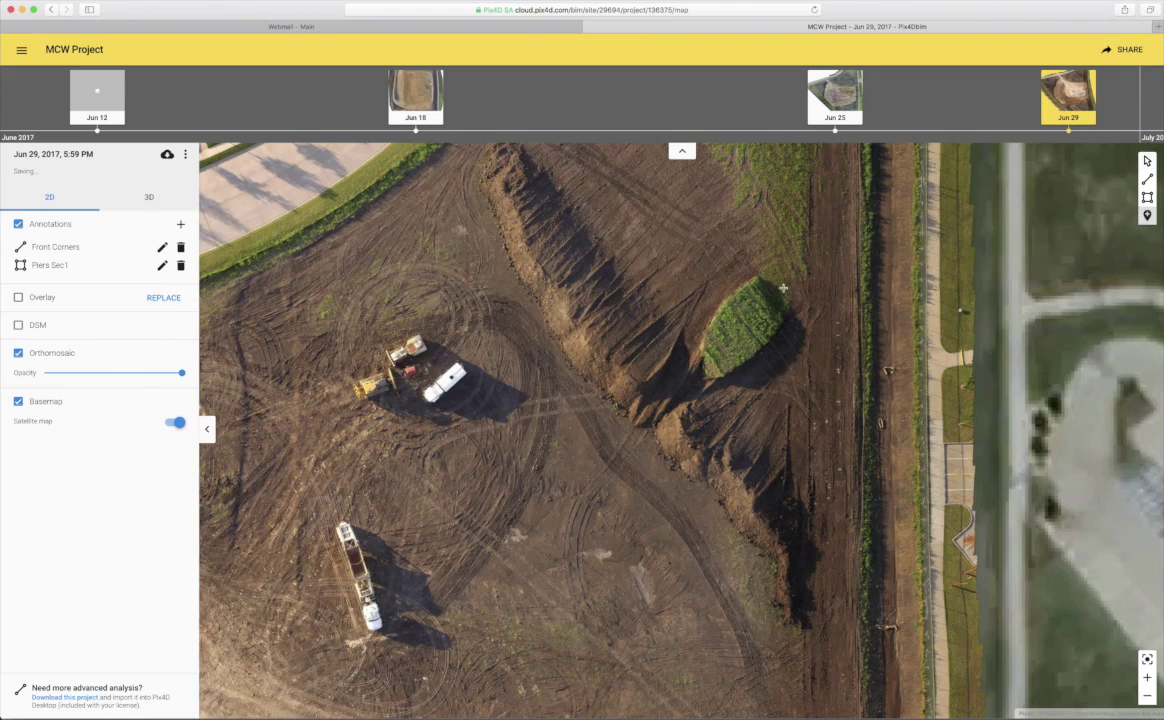
Place a point annotation on the grass-covered mound and save it as Tell excavator to move this into grid 3
{"action": "left_click", "coordinate": [740, 332]}
{"action": "type", "text": "Tell excavator to move this into grid 3"}
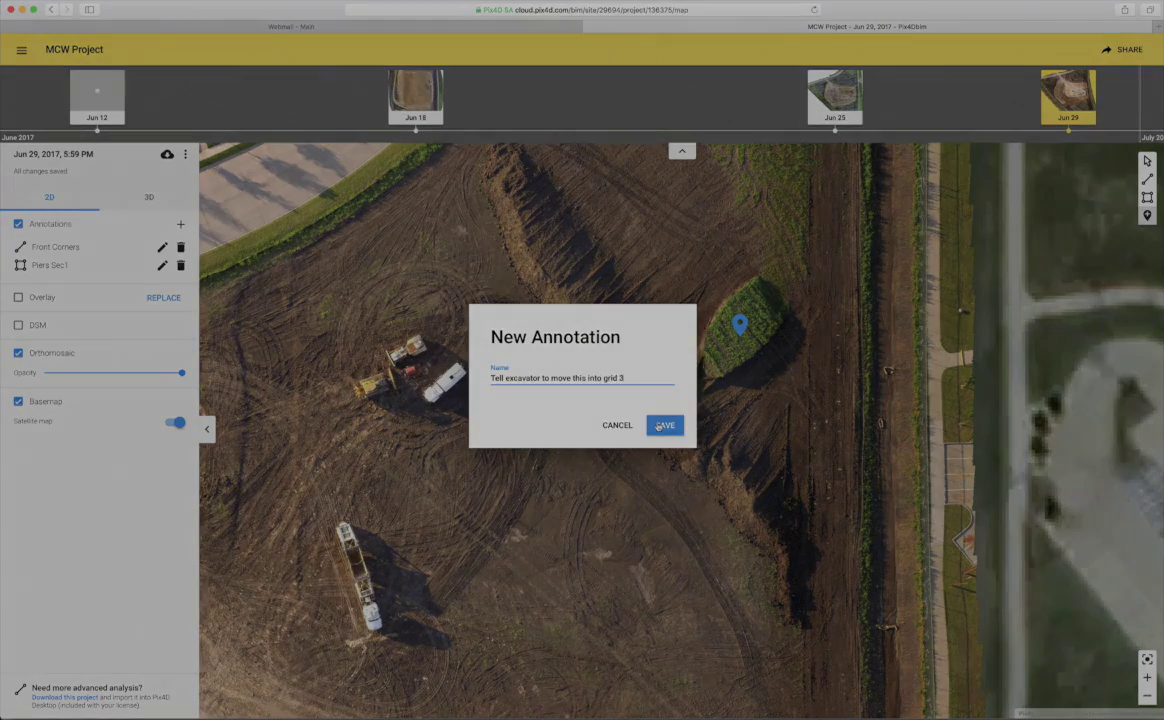
{"action": "left_click", "coordinate": [665, 425]}
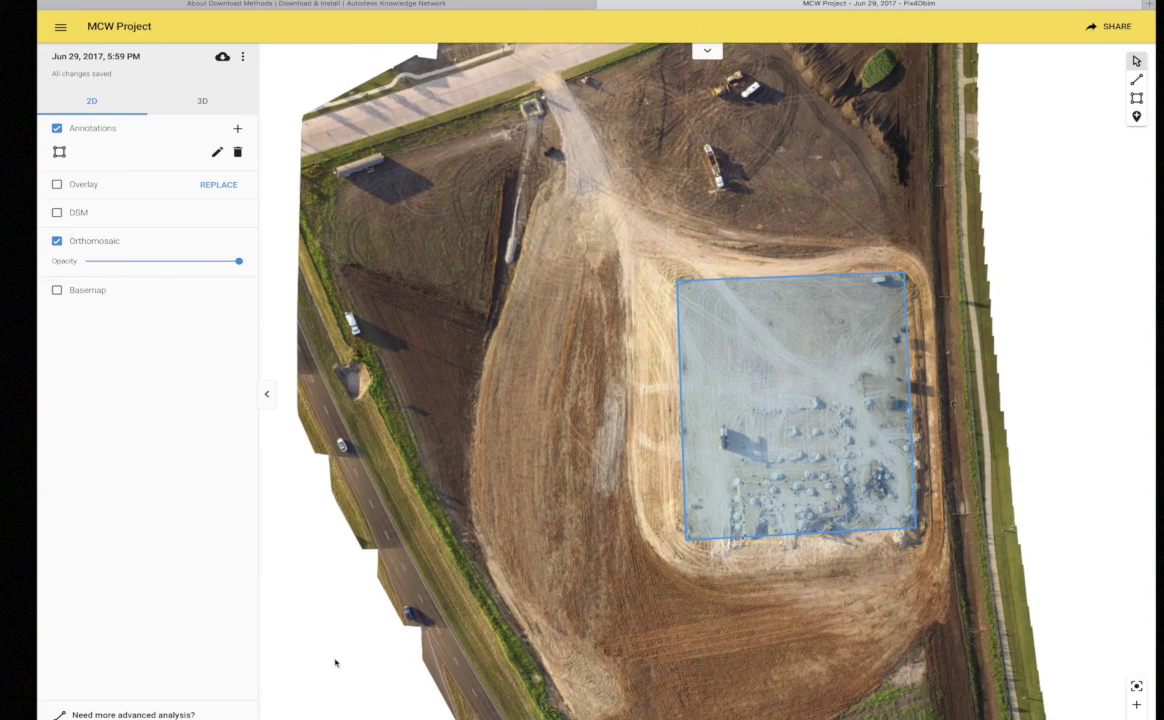
Show the site plan overlay on the orthomosaic, inspect it beside the building pad, and set its opacity to slightly under half
{"action": "scroll", "coordinate": [335, 663], "scroll_direction": "down", "scroll_amount": 1}
{"action": "scroll", "coordinate": [334, 664], "scroll_direction": "up", "scroll_amount": 1}
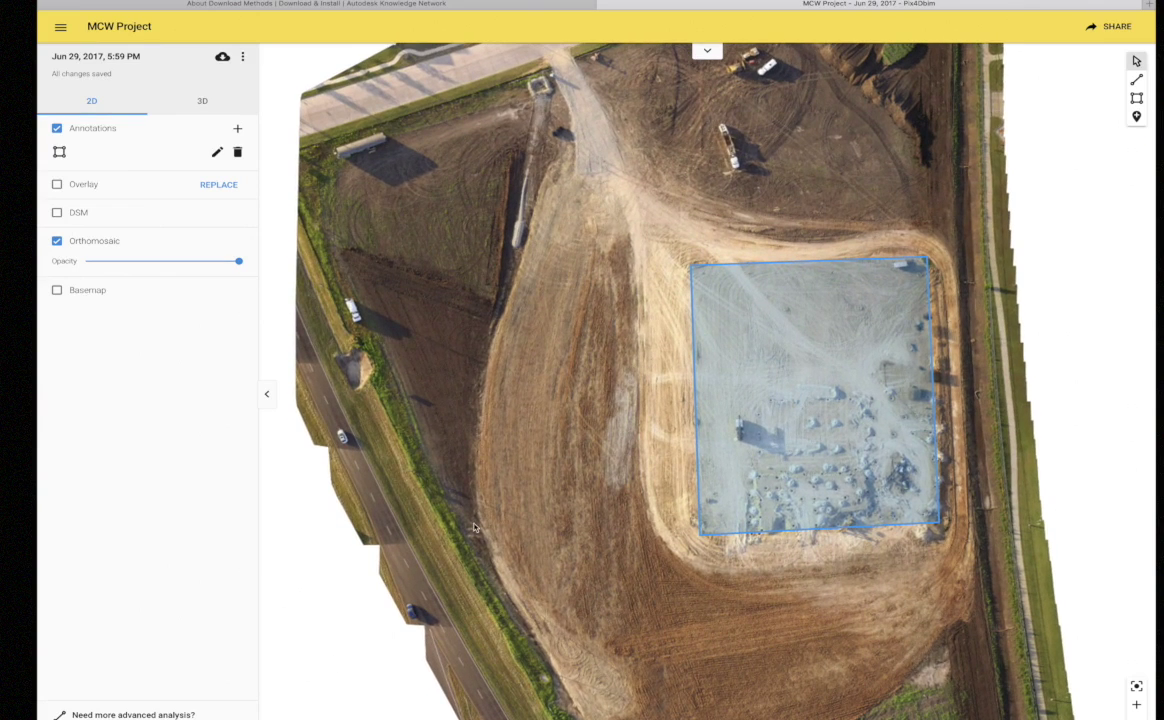
{"action": "left_click", "coordinate": [56, 185]}
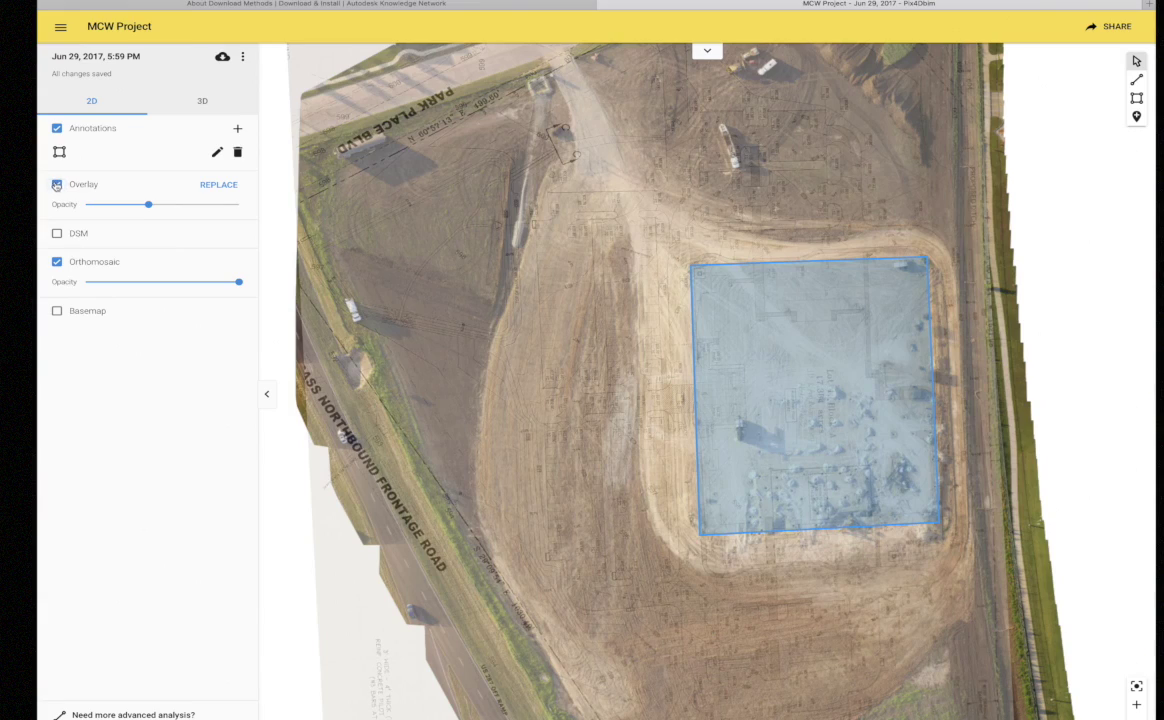
{"action": "scroll", "coordinate": [516, 337], "scroll_direction": "up", "scroll_amount": 4}
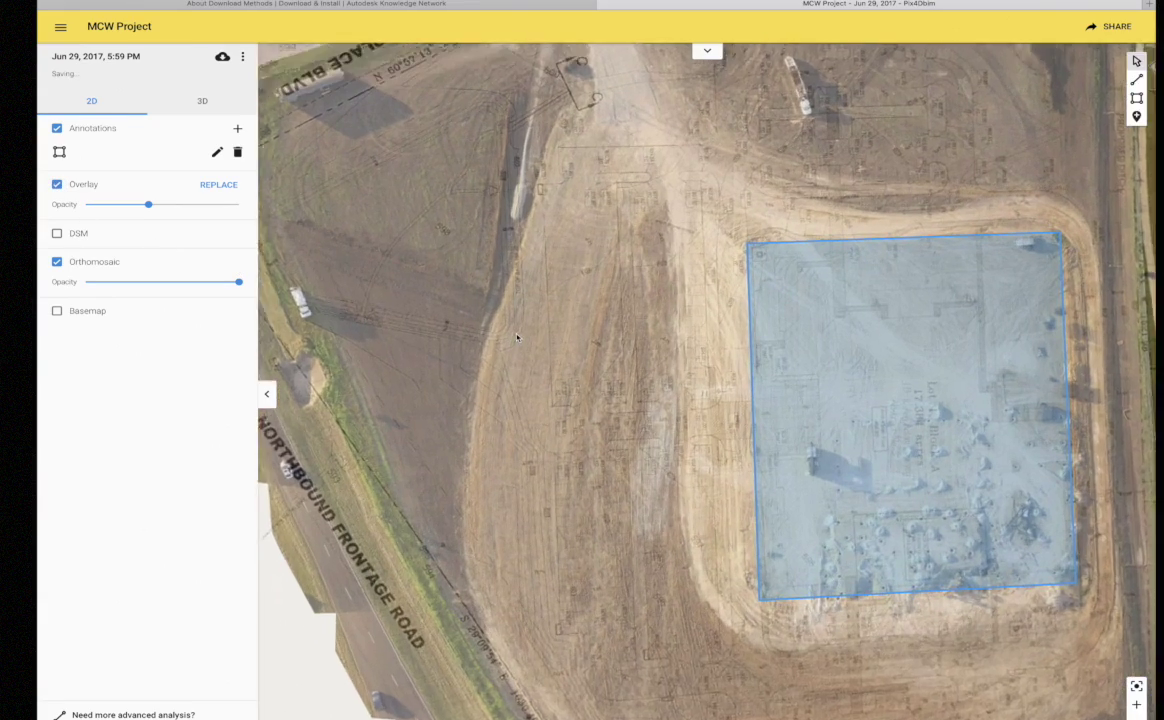
{"action": "scroll", "coordinate": [520, 347], "scroll_direction": "up", "scroll_amount": 1}
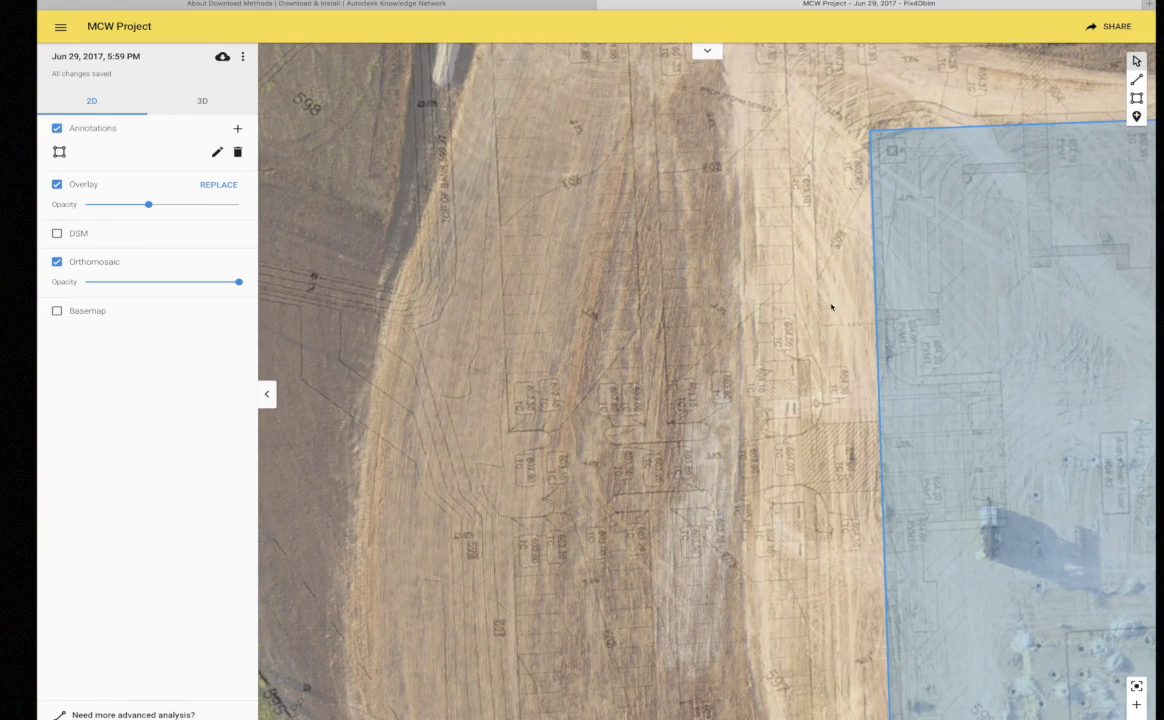
{"action": "left_click_drag", "start_coordinate": [831, 307], "coordinate": [801, 324]}
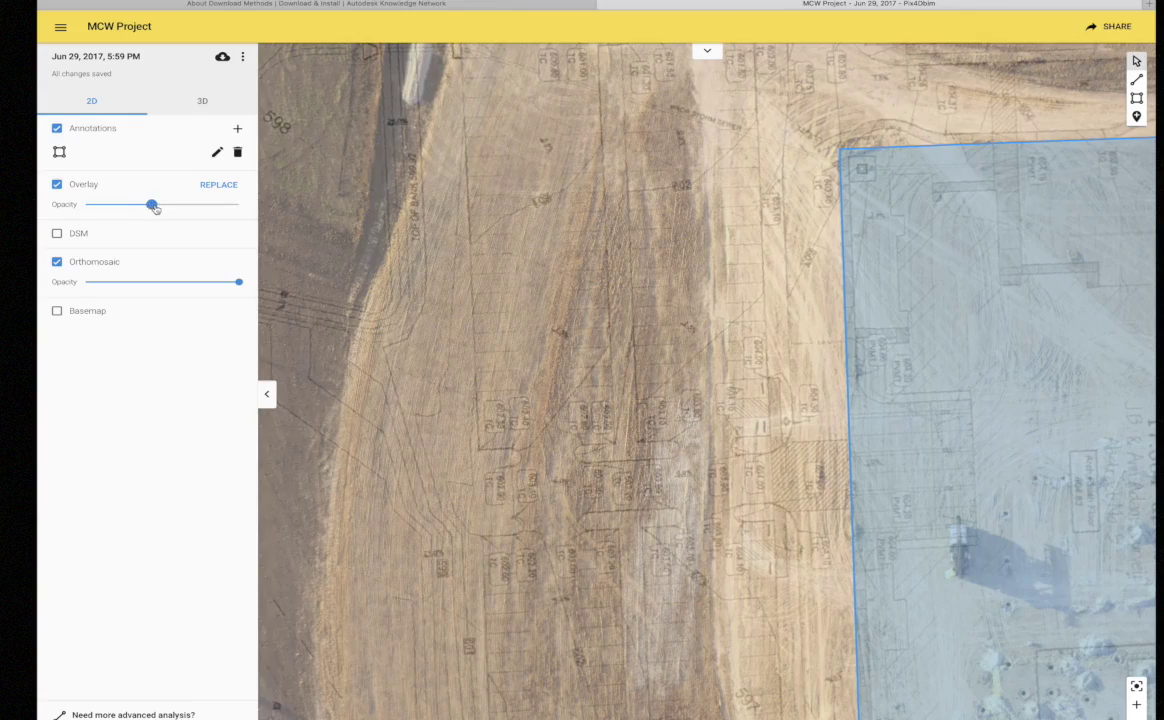
{"action": "mouse_move", "coordinate": [150, 204]}
{"action": "left_mouse_down"}
{"action": "mouse_move", "coordinate": [134, 207]}
{"action": "mouse_move", "coordinate": [165, 207]}
{"action": "mouse_move", "coordinate": [147, 207]}
{"action": "left_mouse_up"}
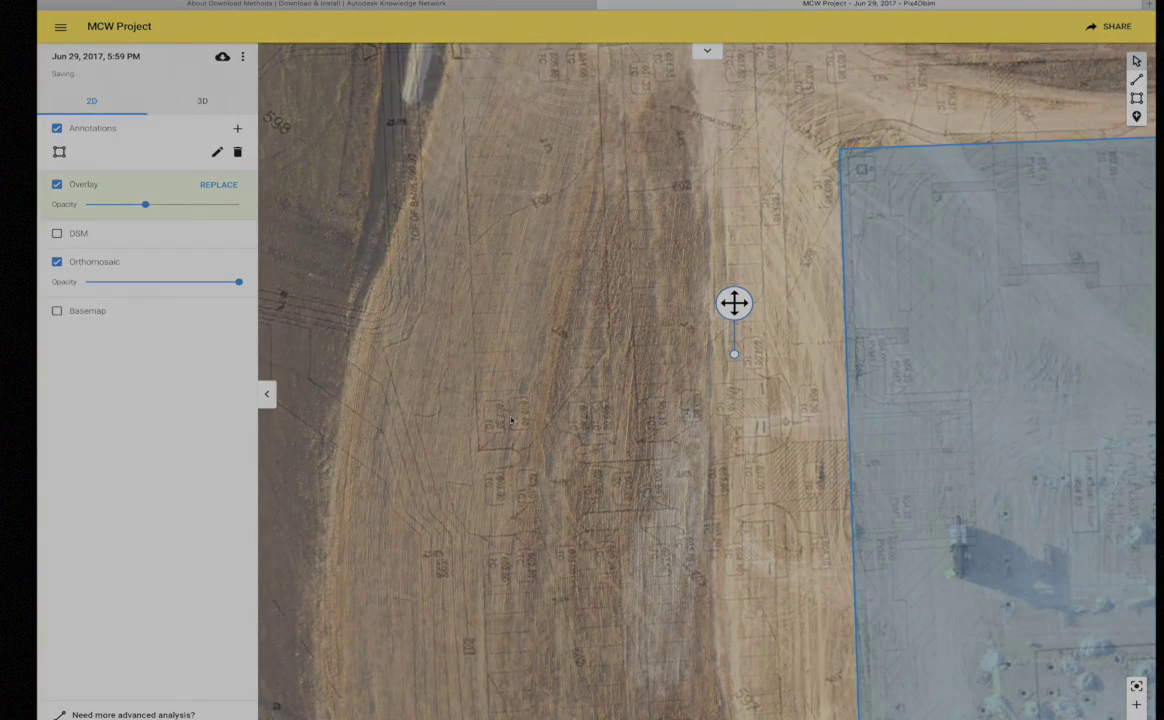